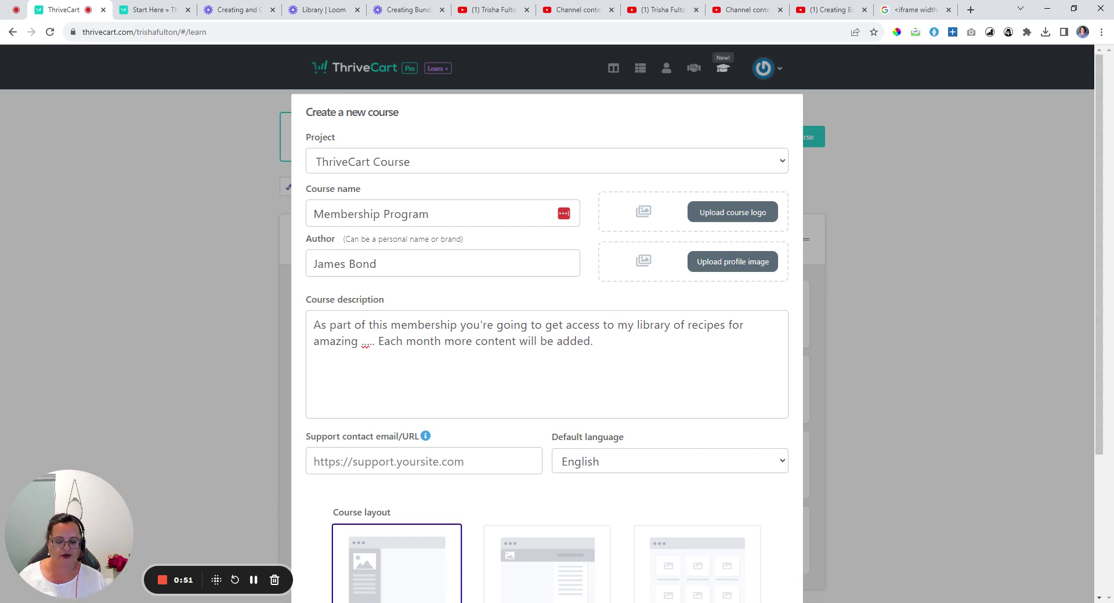
Step: Fill in the support contact e-mail and create the Membership Program course with the Sidebar layout
scroll(753, 425, "down", 2)
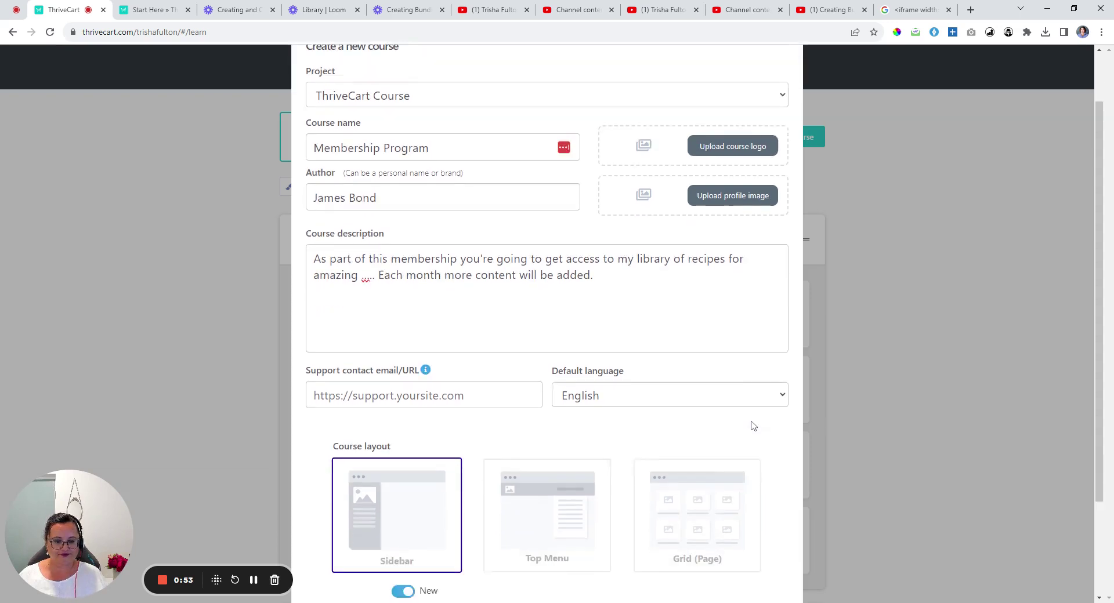
left_click(402, 347)
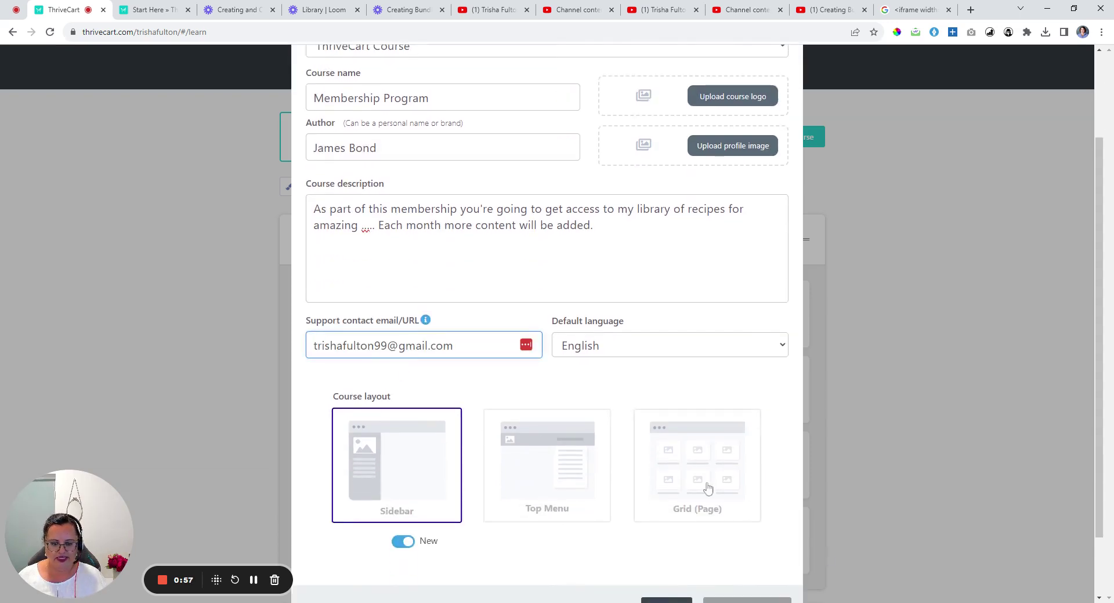
left_click(754, 600)
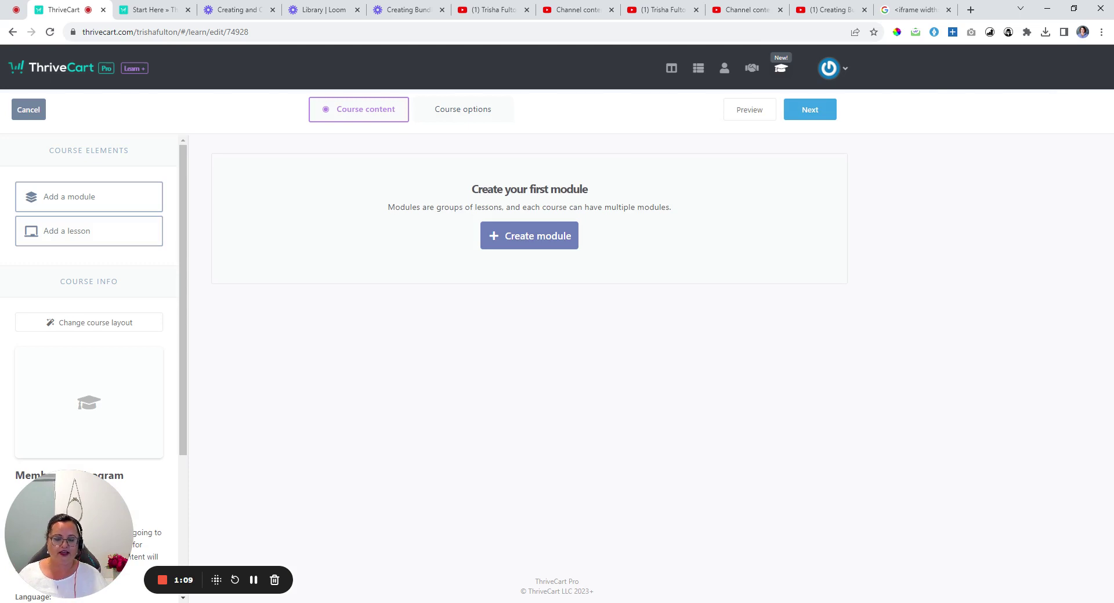
Step: Create a module named 'Membership Program' for all students and drop a new lesson into it
left_click(541, 236)
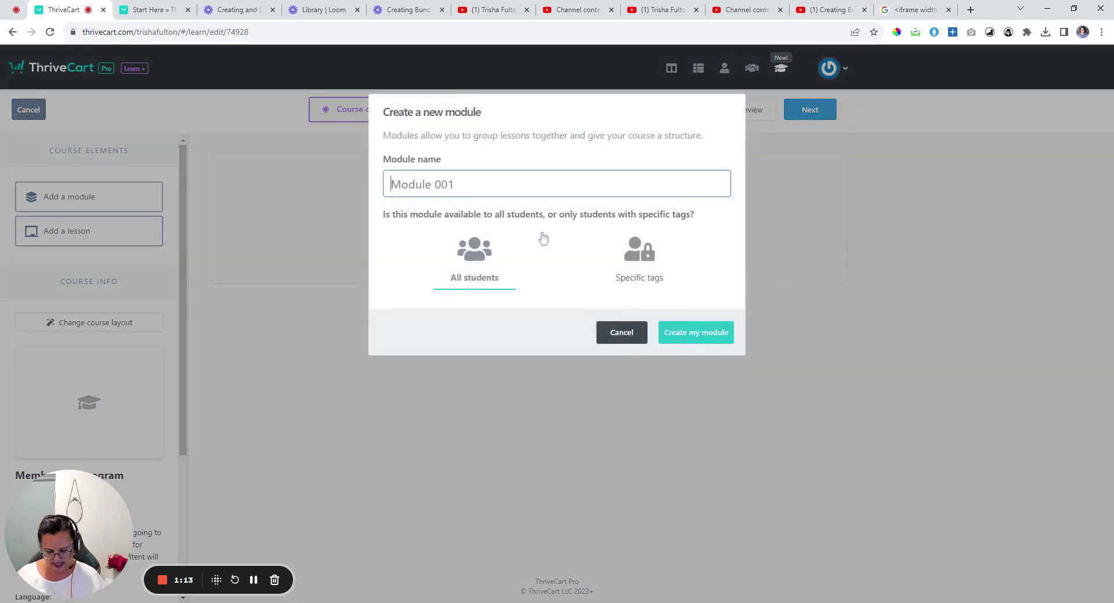
type("Membership P")
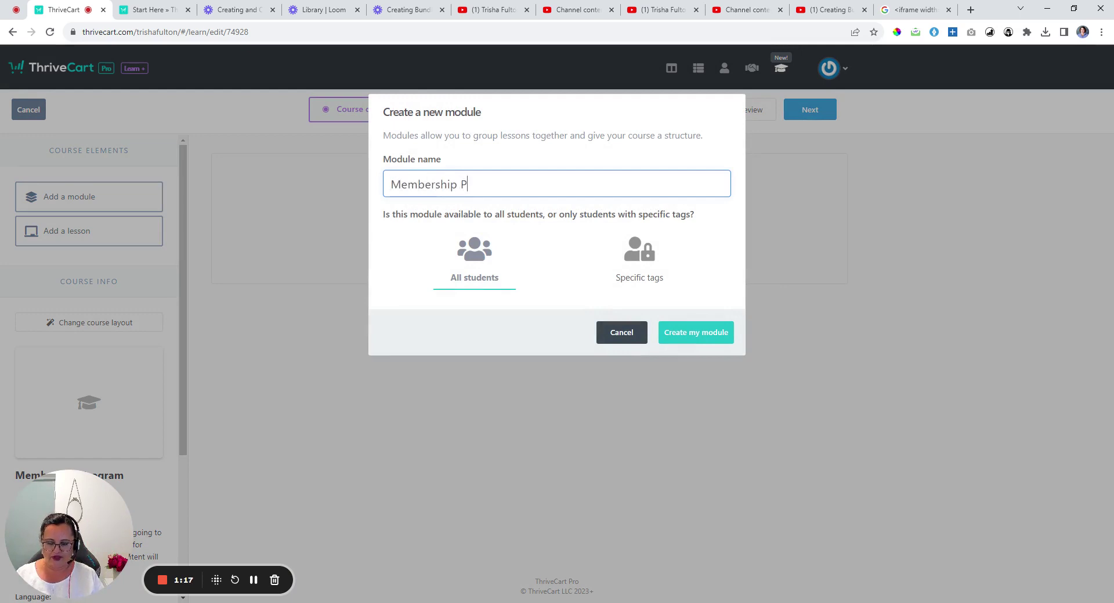
type("rogram")
left_click(695, 332)
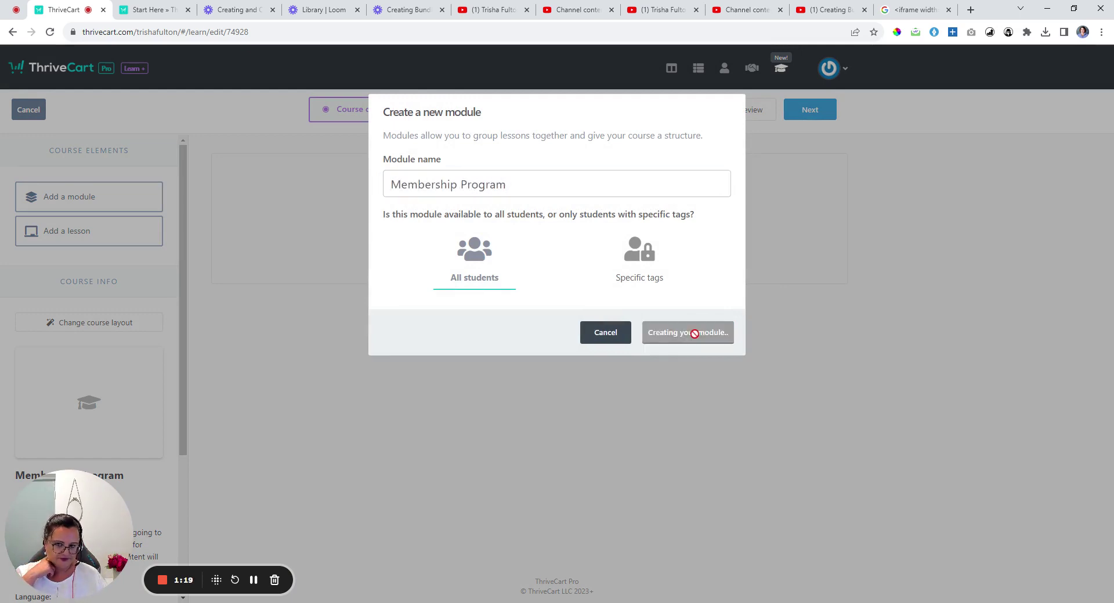
left_click_drag(75, 231, 463, 258)
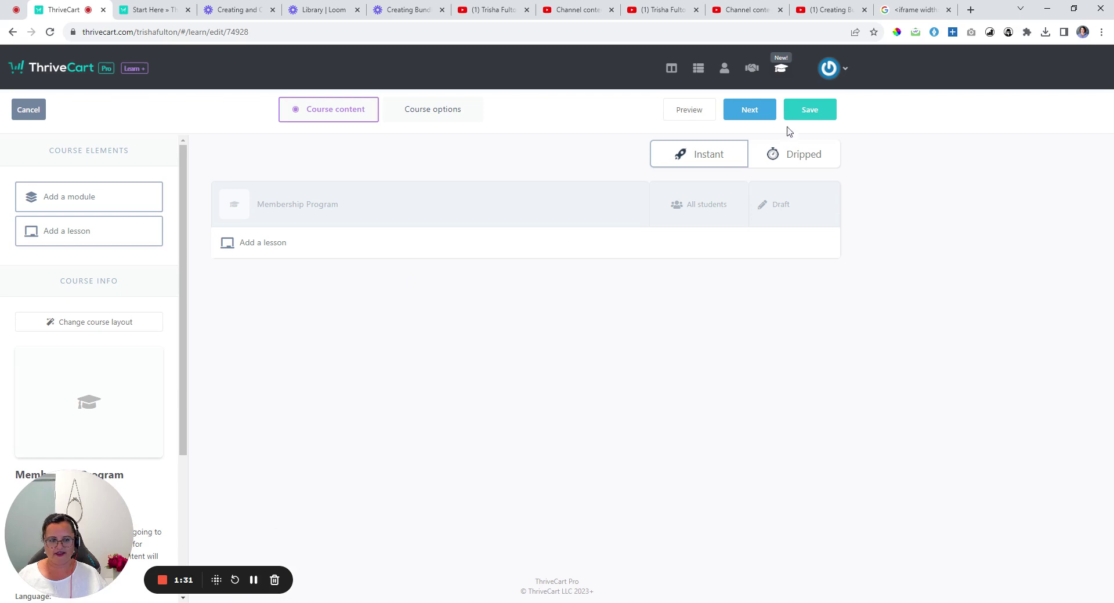
Step: Save the course several times, dismissing each confirmation, and return to its modules and lessons
left_click(806, 111)
left_click(599, 250)
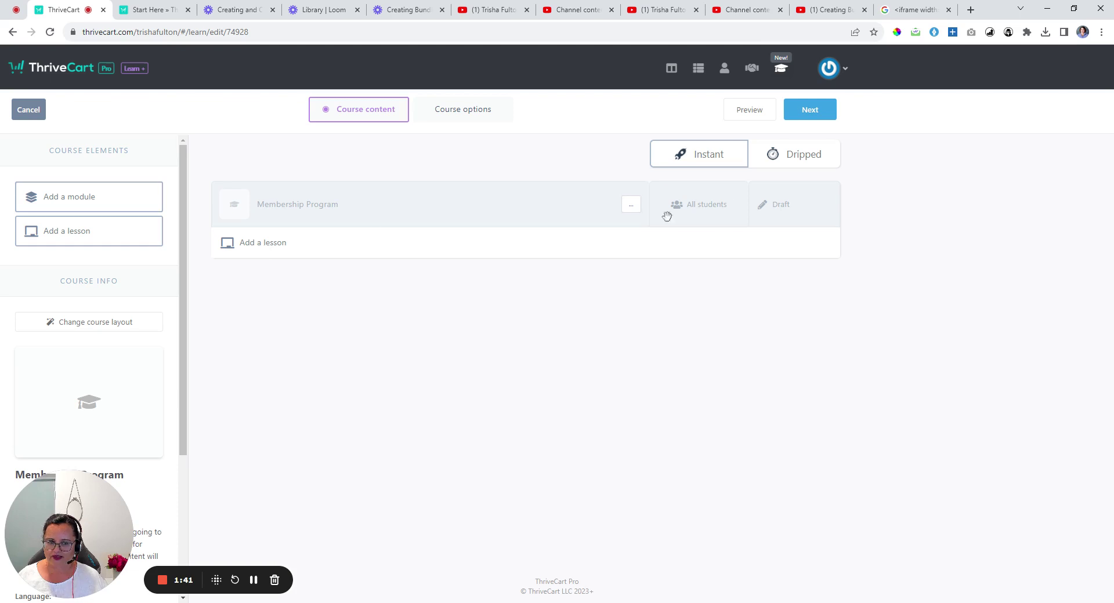
left_click(810, 110)
left_click(810, 109)
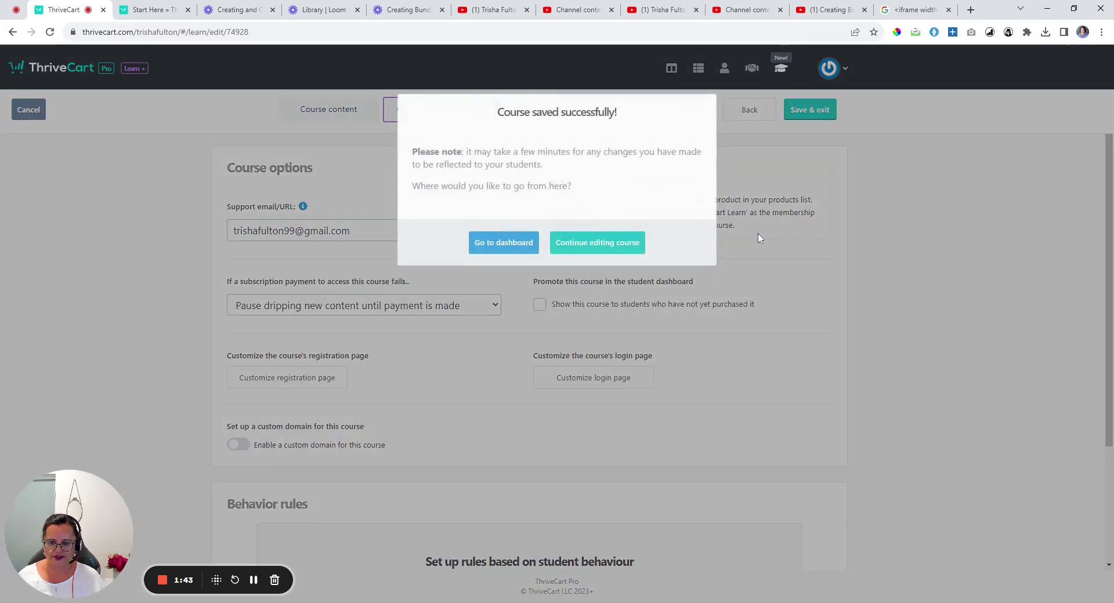
left_click(598, 247)
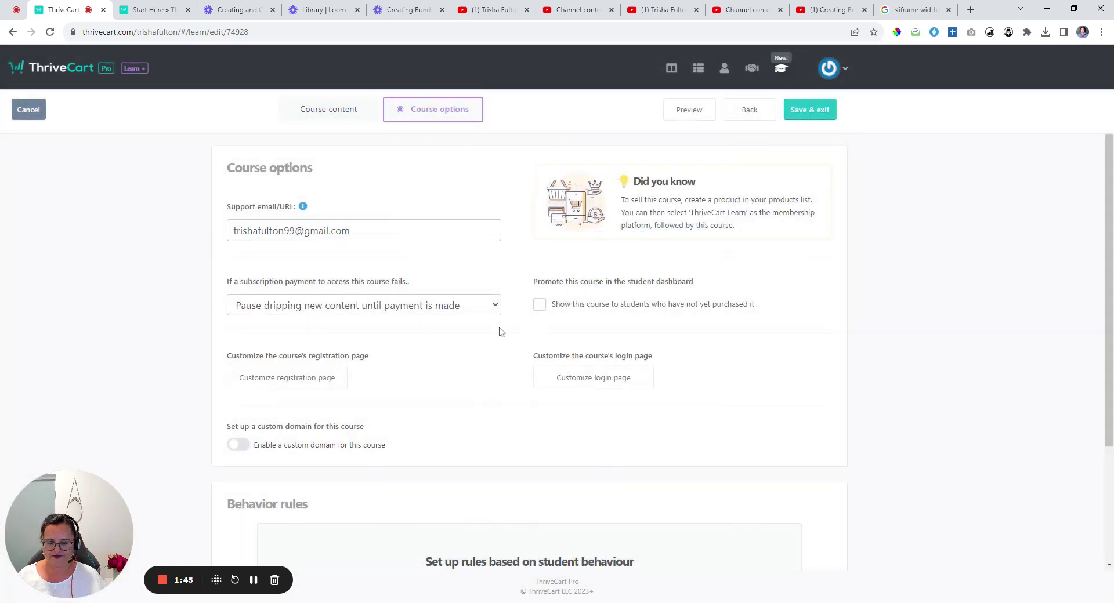
left_click(811, 113)
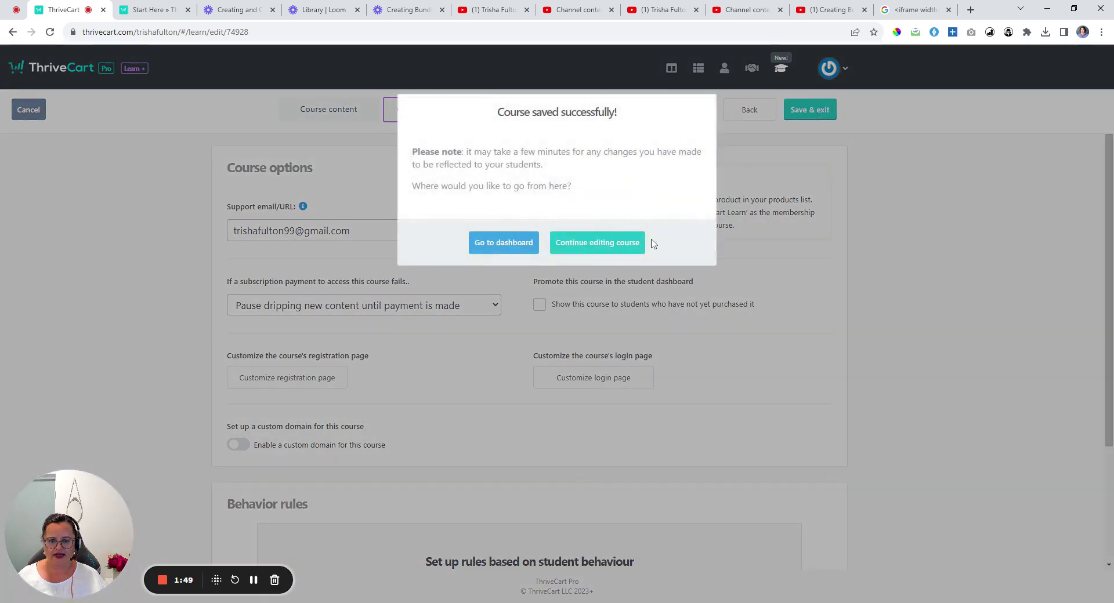
left_click(598, 255)
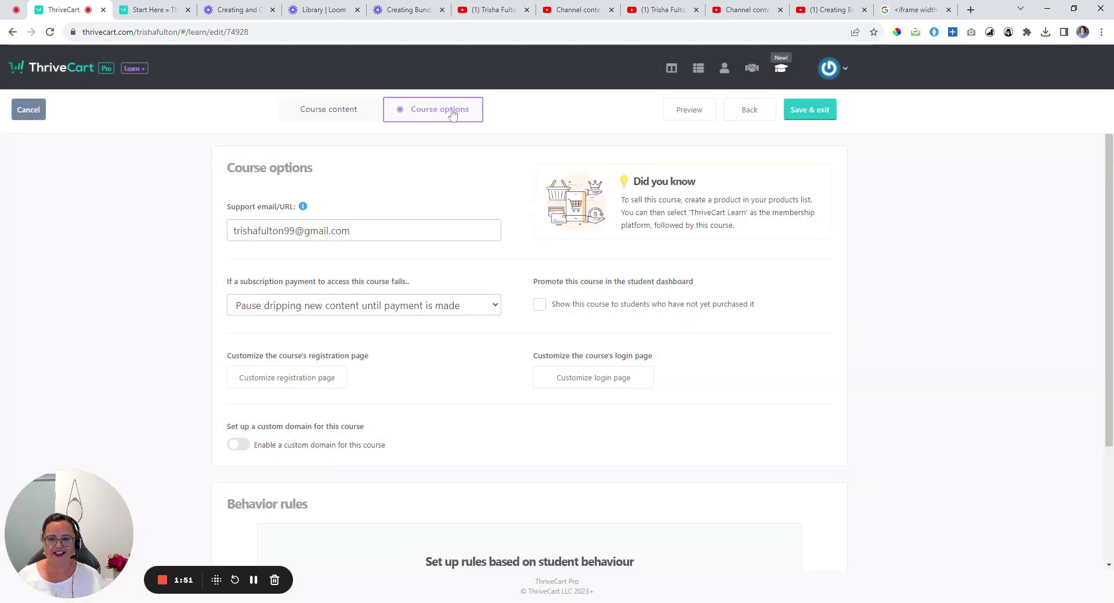
left_click(312, 112)
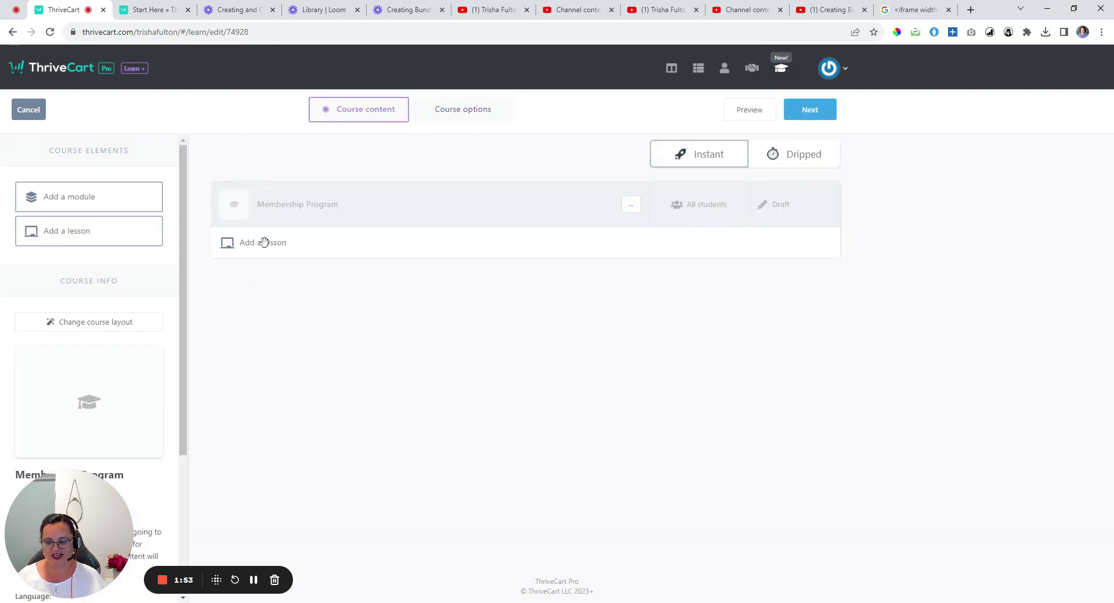
Step: Save the course again from the course options page
mouse_move(552, 227)
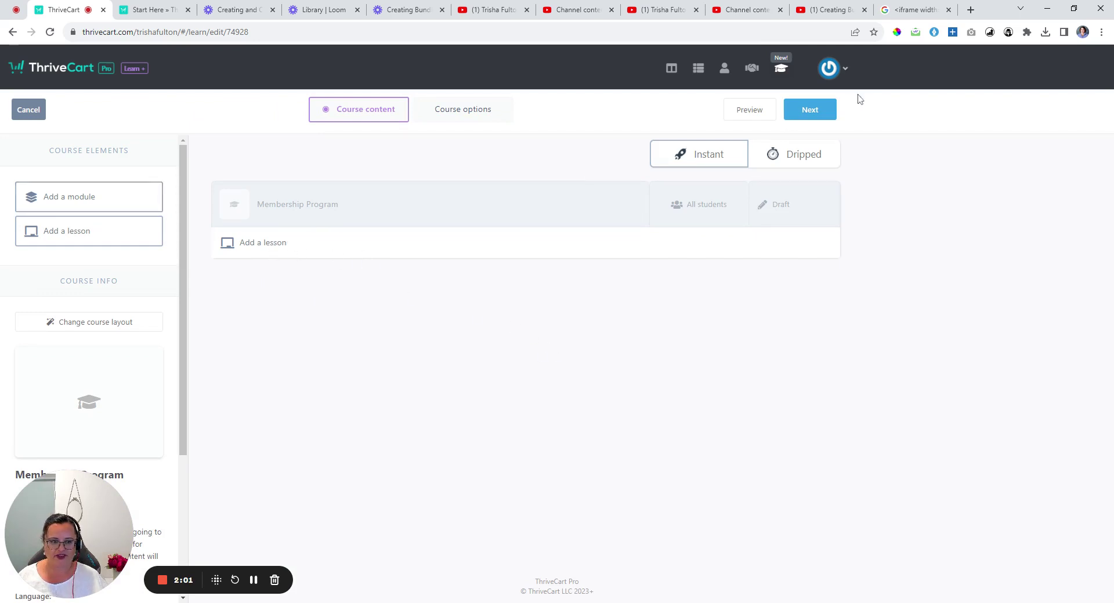
left_click(810, 111)
left_click(812, 115)
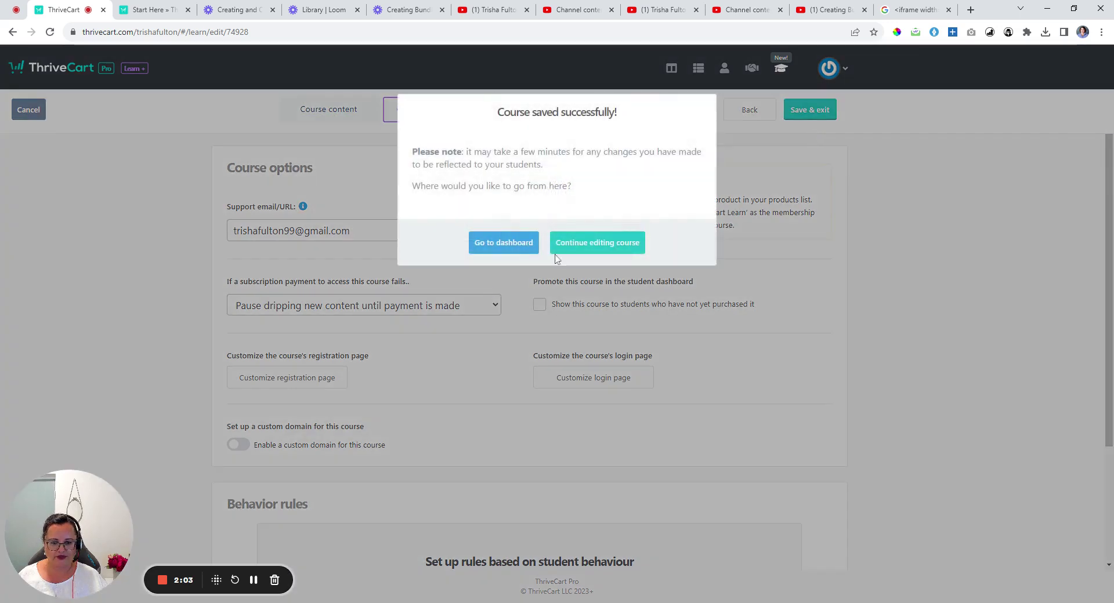
left_click(600, 252)
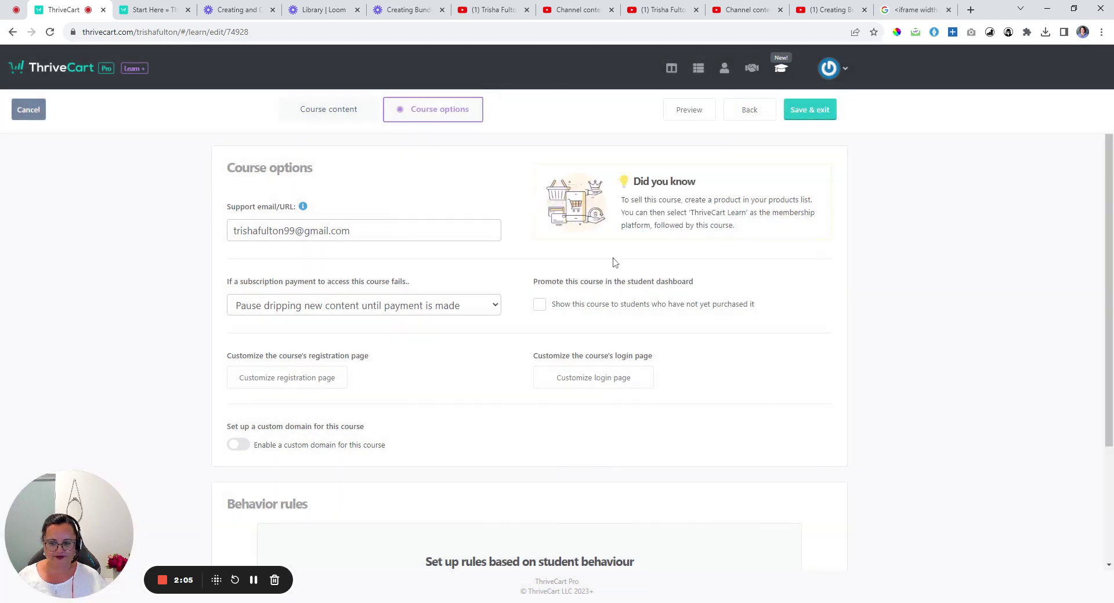
left_click(324, 111)
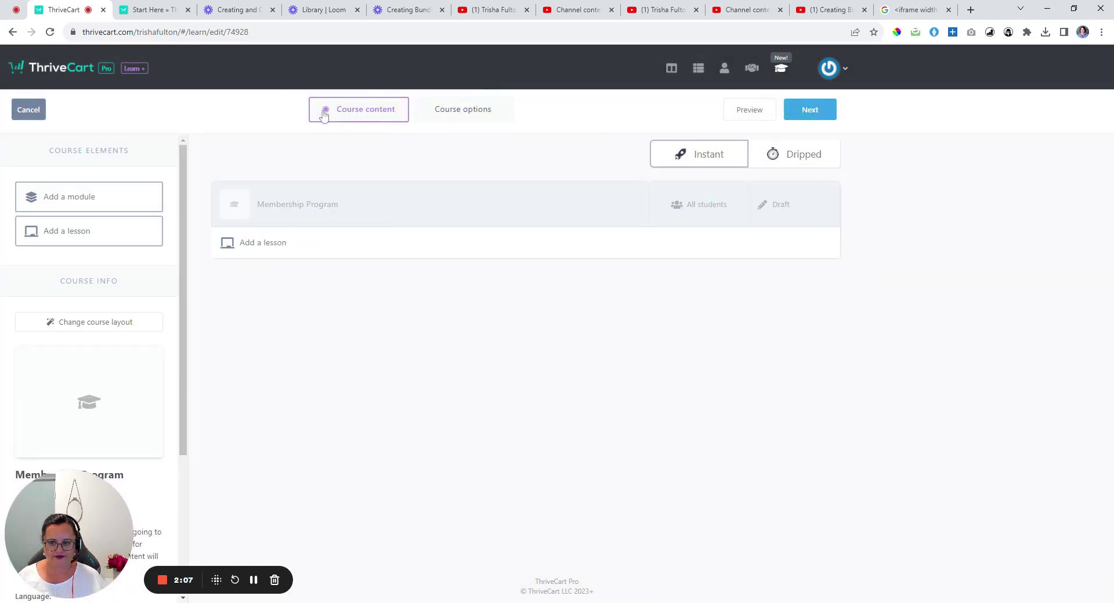
left_click(811, 110)
left_click(814, 111)
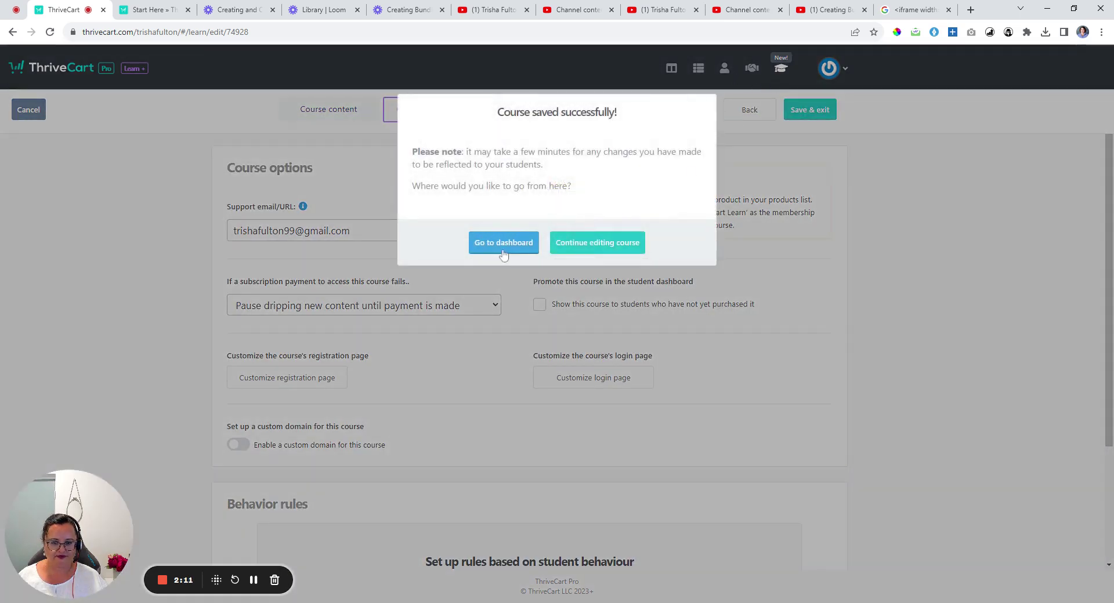
Step: Go back to the courses dashboard and reopen Membership Program for editing
left_click(502, 248)
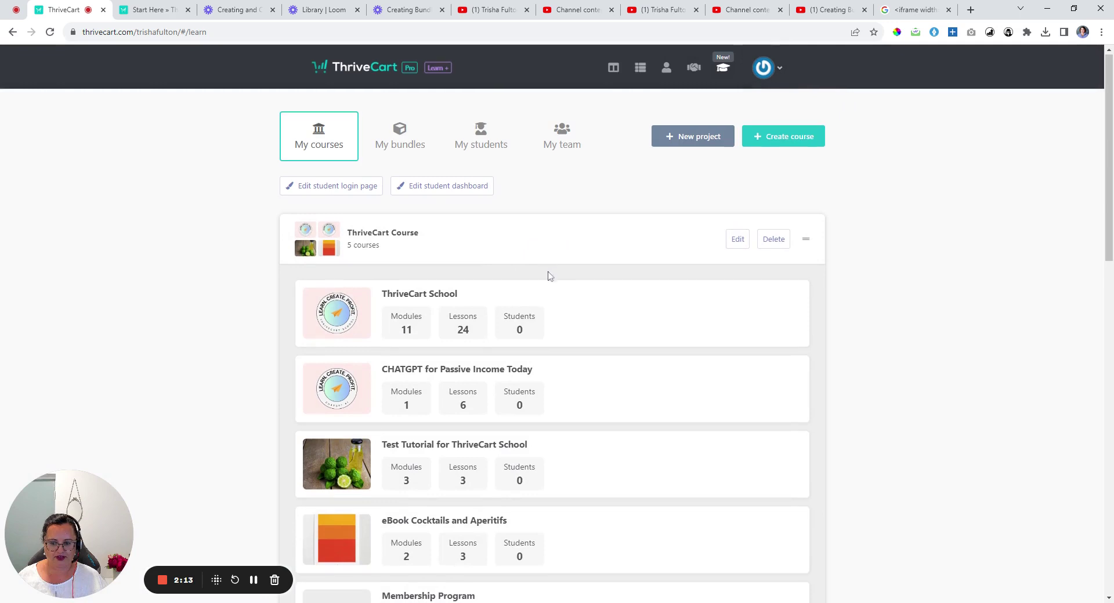
scroll(551, 285, "down", 5)
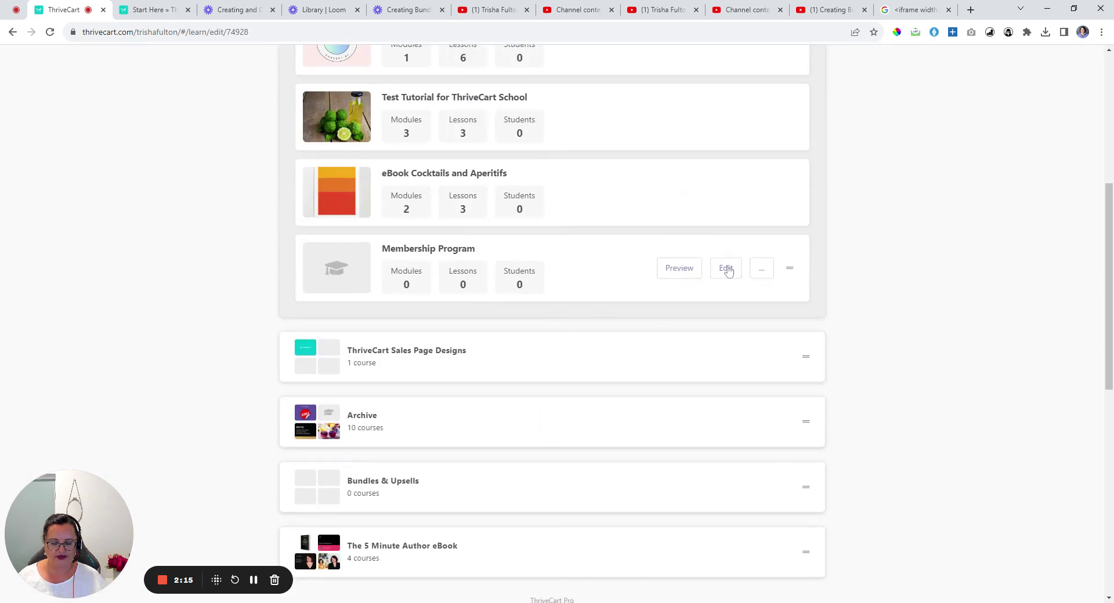
left_click(726, 270)
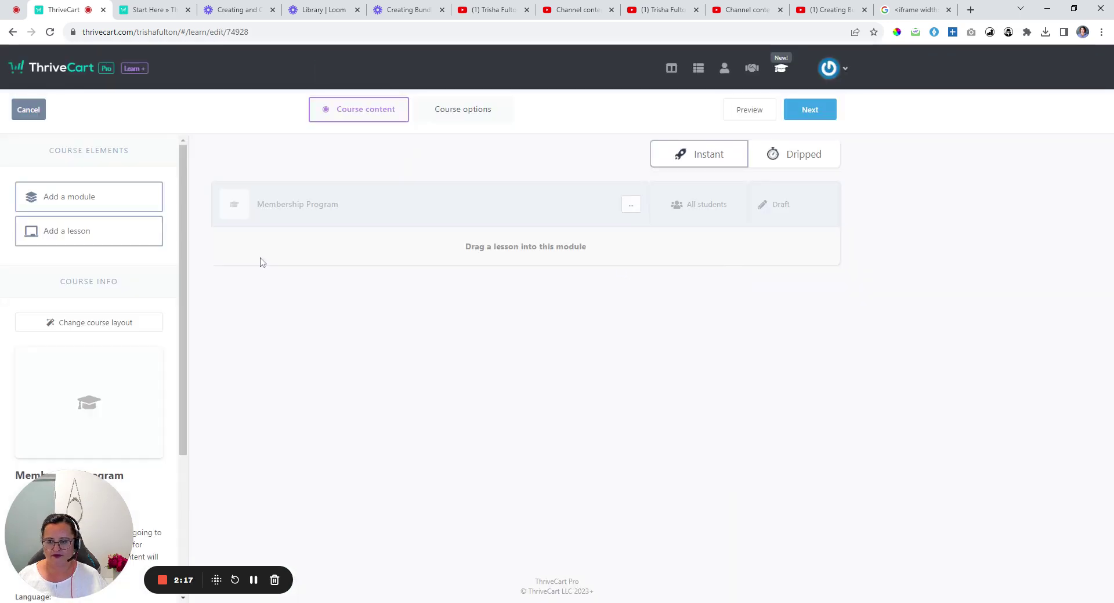
Step: Add the lesson 'Welcome to xyz Program' to the Membership Program module and save the course
left_click_drag(111, 231, 522, 256)
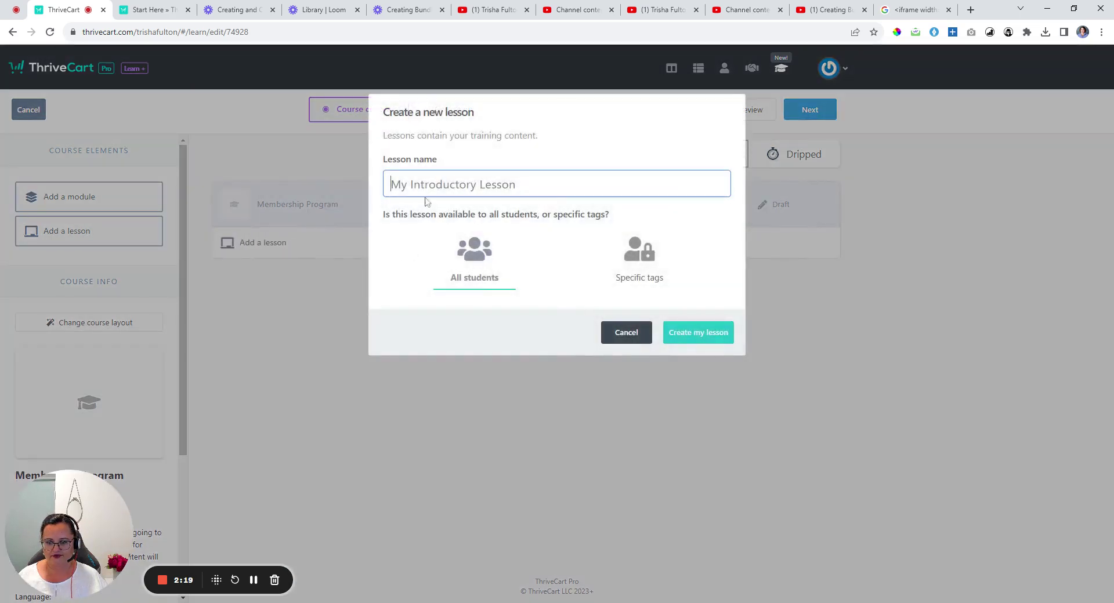
type("Welcome ")
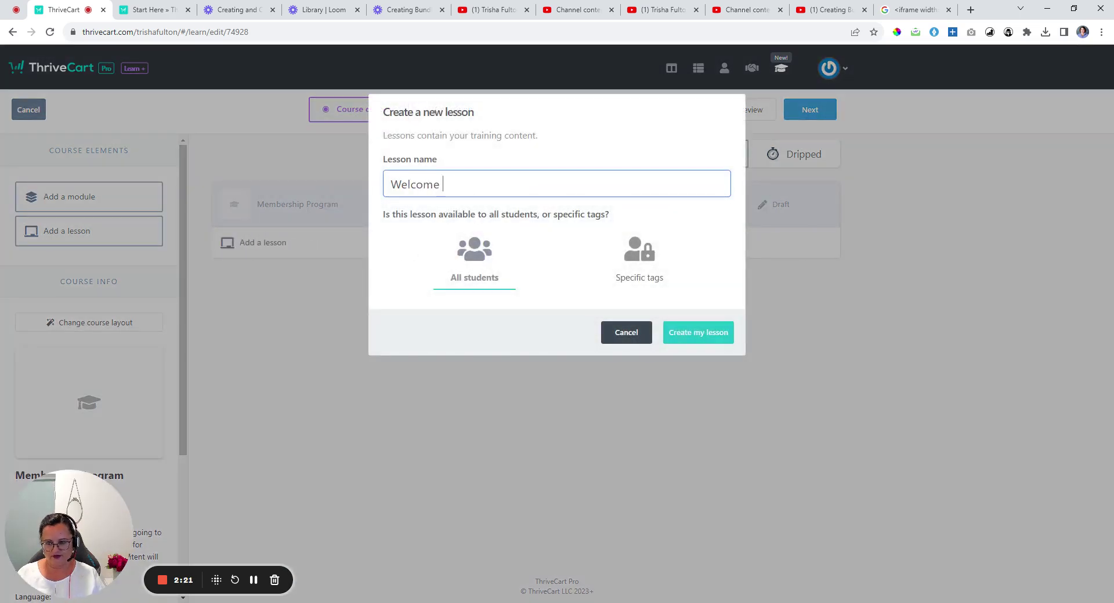
type("to xyz Pro")
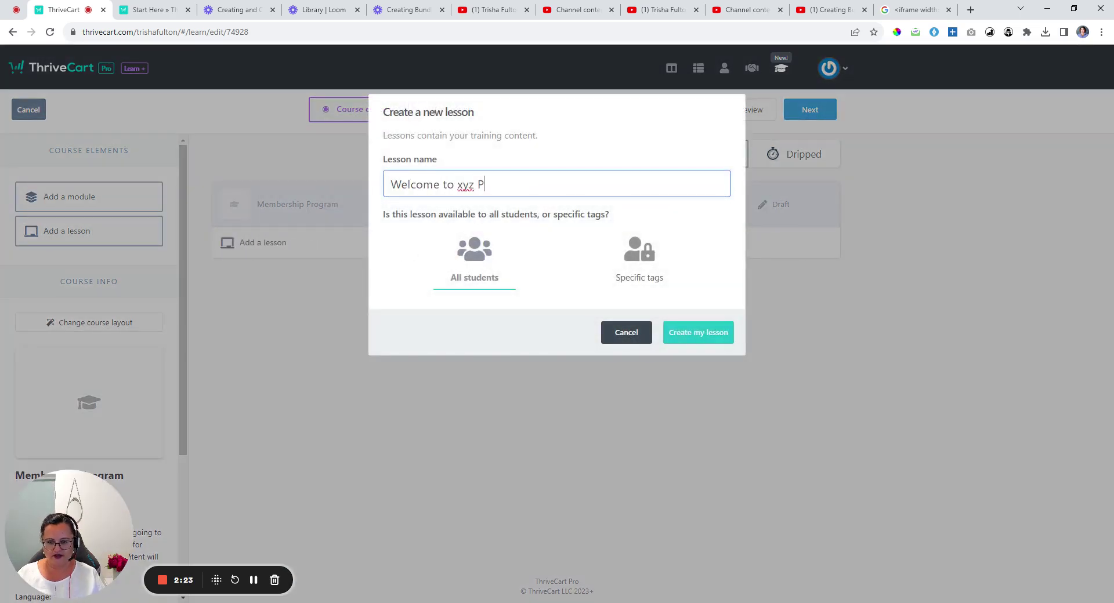
type("gram")
left_click(698, 333)
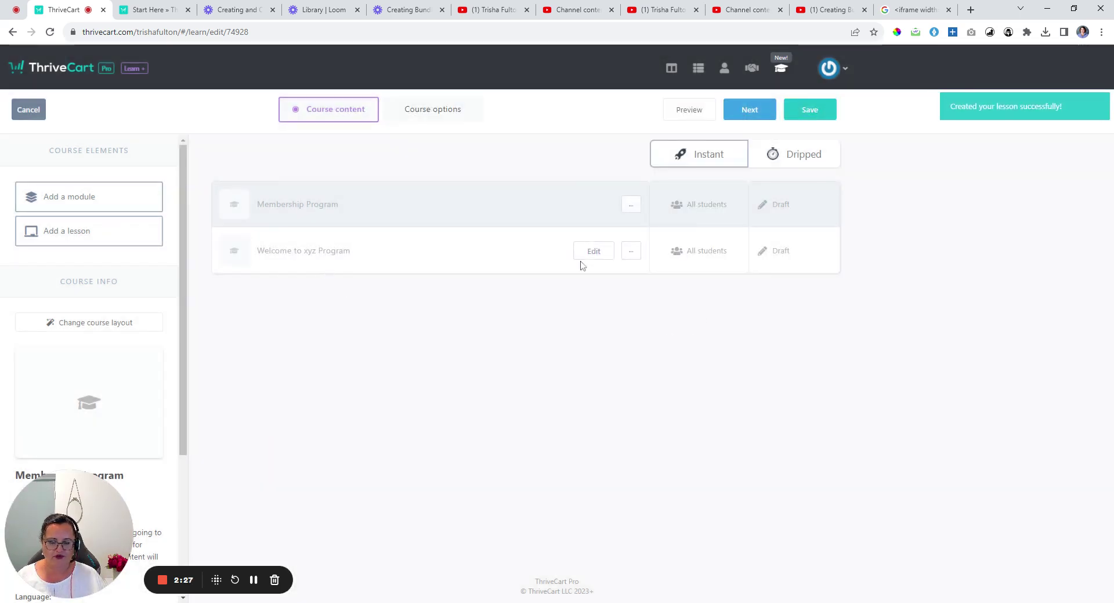
left_click_drag(27, 234, 574, 278)
left_click(811, 116)
left_click(598, 250)
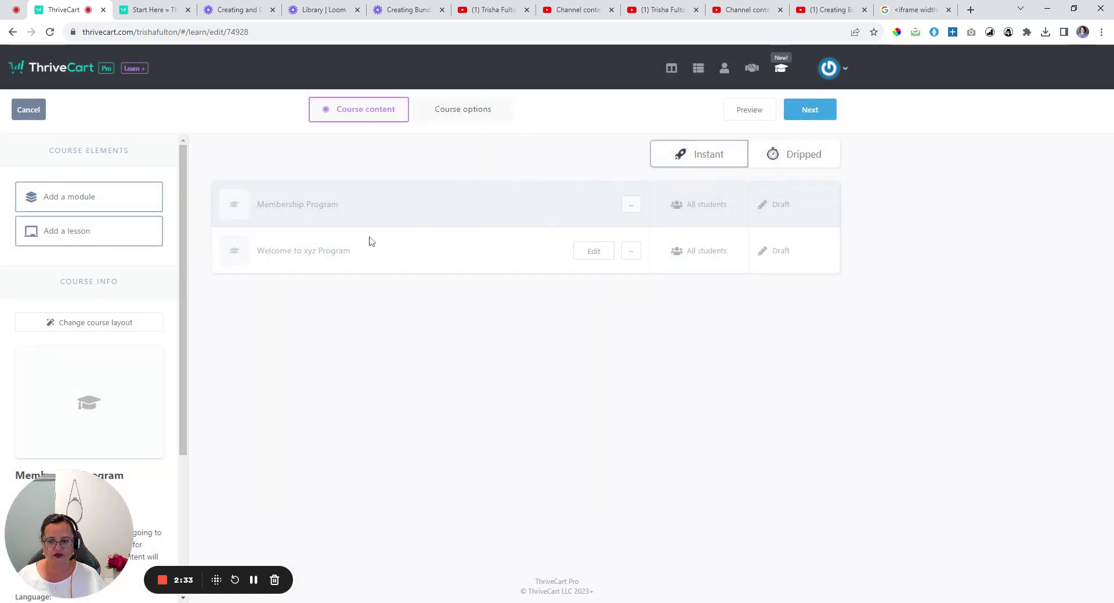
left_click_drag(73, 232, 430, 303)
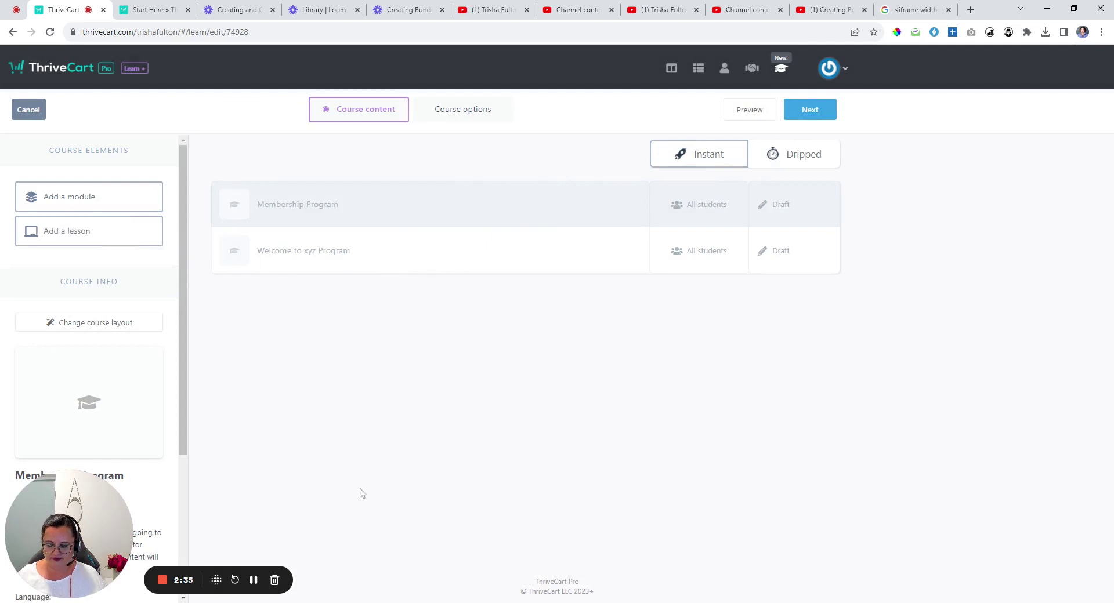
left_click_drag(101, 230, 516, 279)
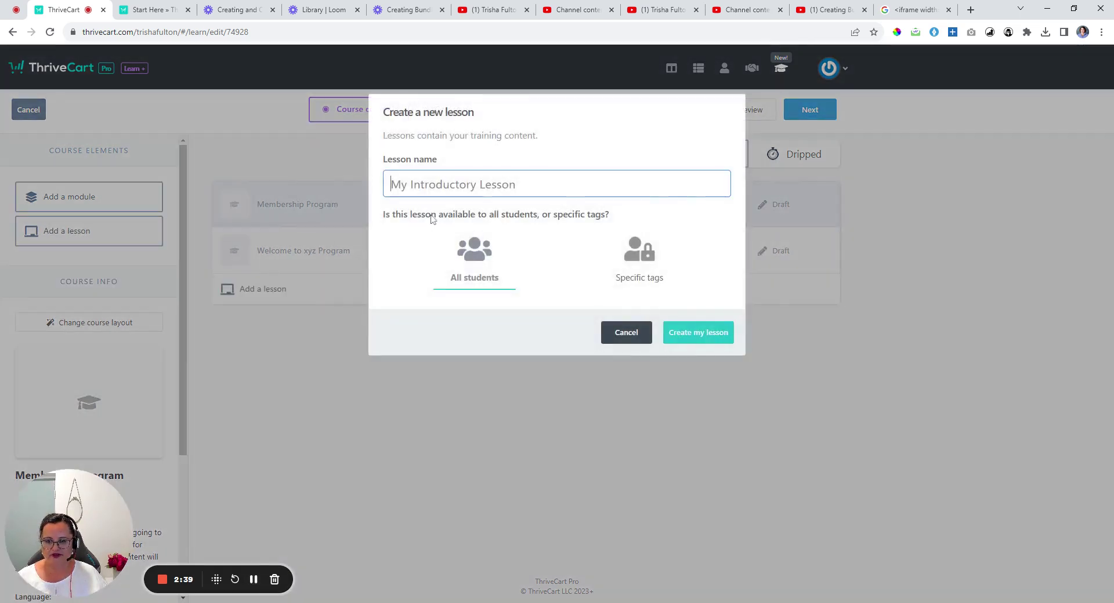
Step: Create the lessons 'Schedule of Weekly Calls' and 'Book 1:1 Consultation' in the module
type("Schedule of ")
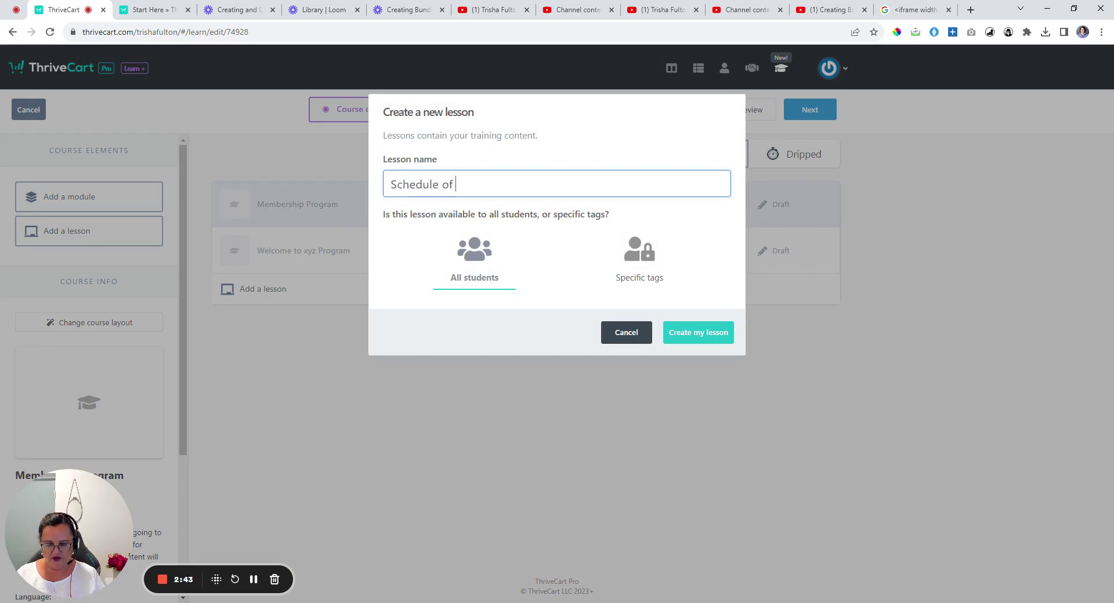
type("Weekly Calls")
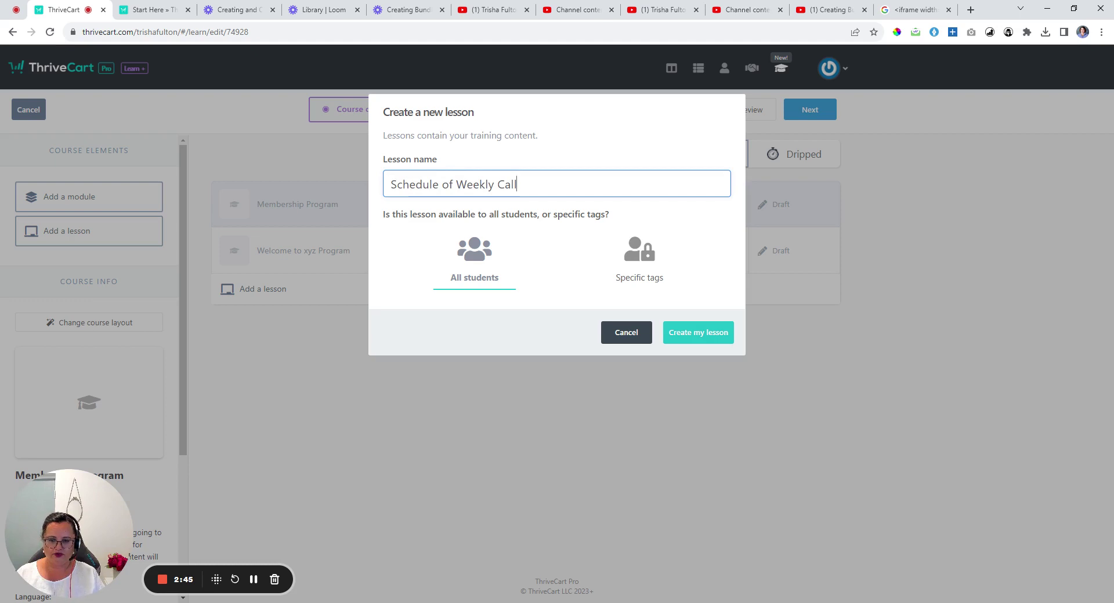
left_click(684, 332)
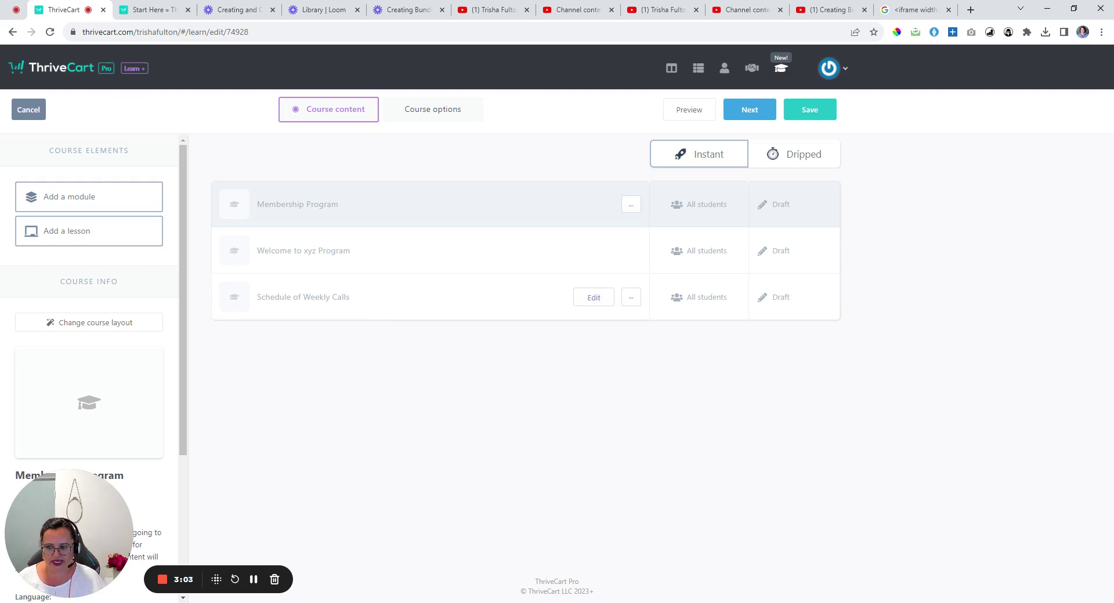
left_click_drag(64, 231, 375, 322)
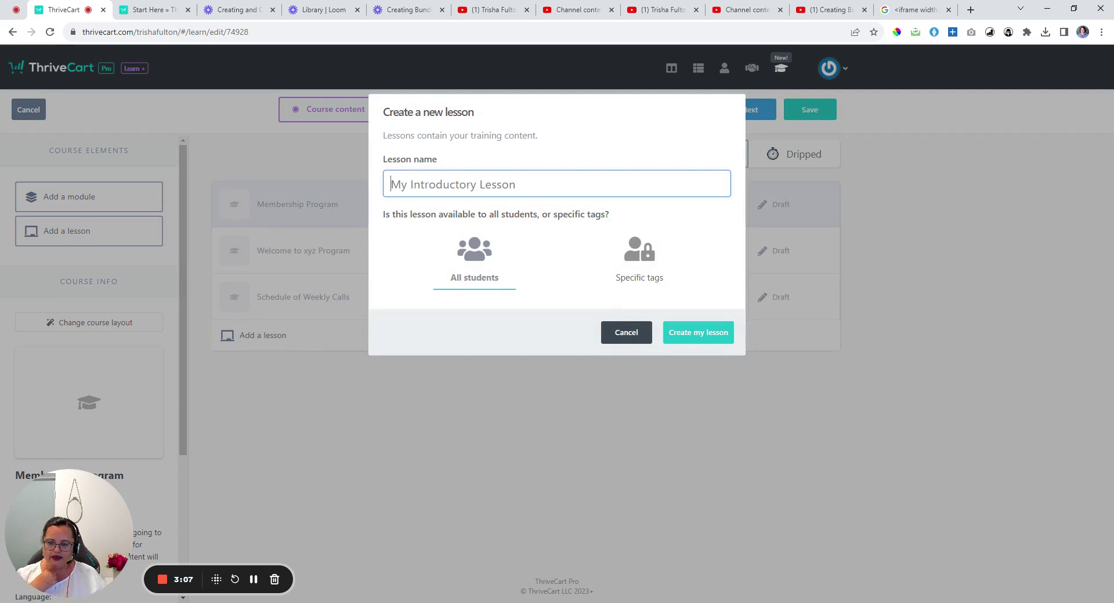
type("Book 1:1 Consultation")
left_click(685, 336)
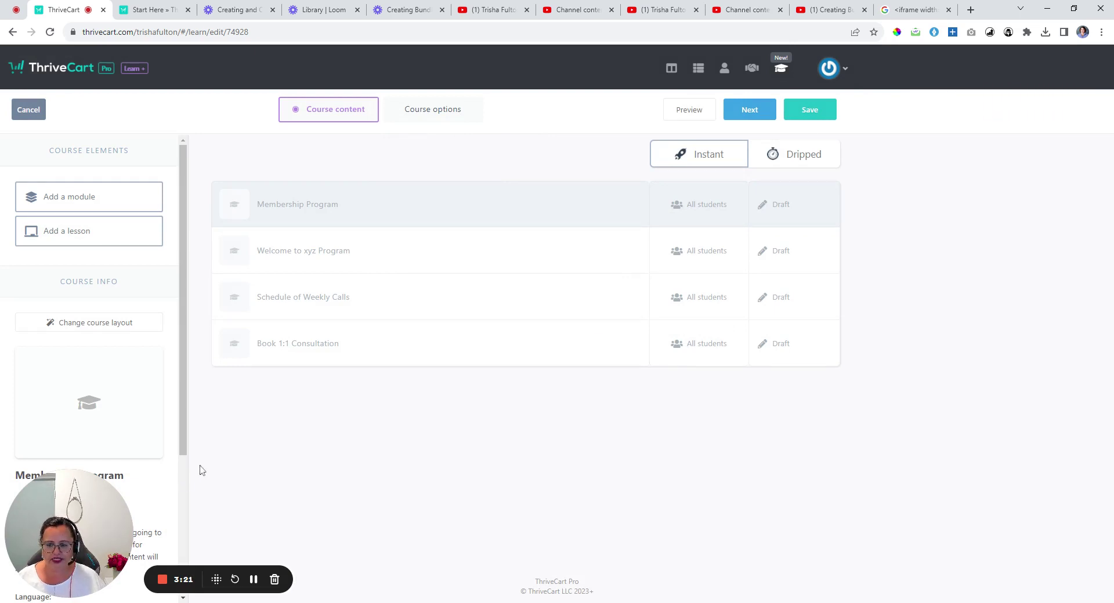
Step: Insert lessons 'Admin & FAQ', 'Resources' and 'Join the xyz Facebook Group' before Book 1:1 Consultation
left_click_drag(78, 243, 484, 368)
type("Admin &F")
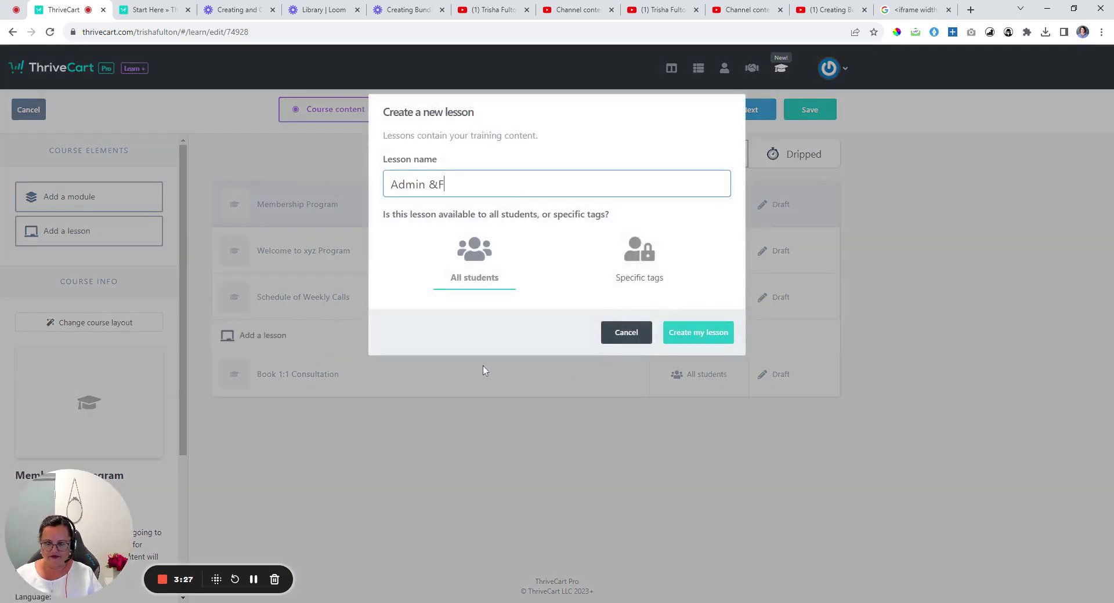
key("BackSpace")
type("FAQ")
left_click(705, 332)
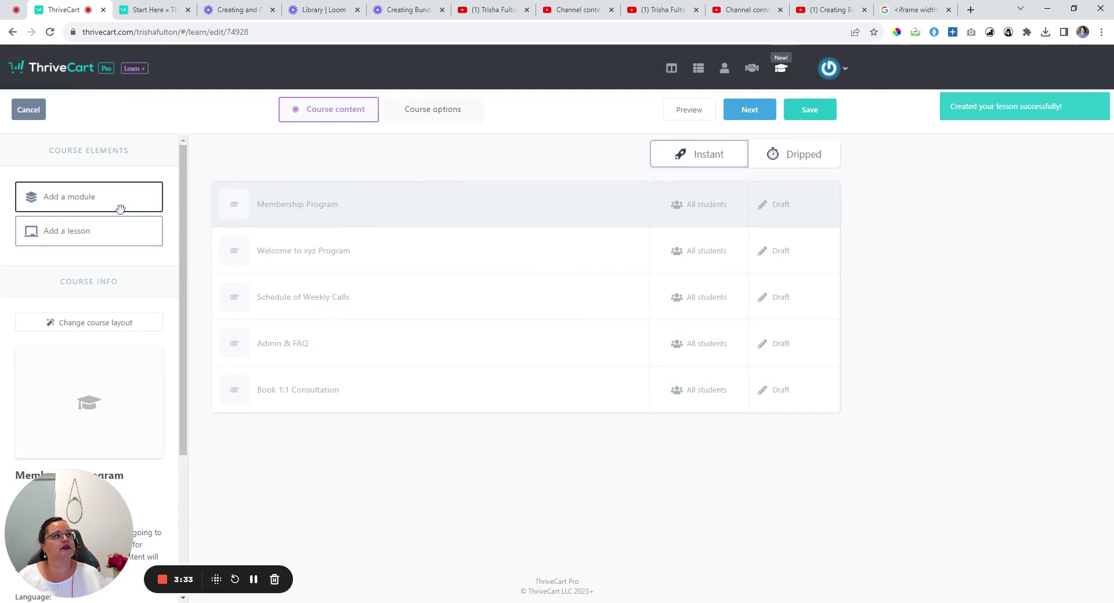
left_click_drag(81, 229, 377, 378)
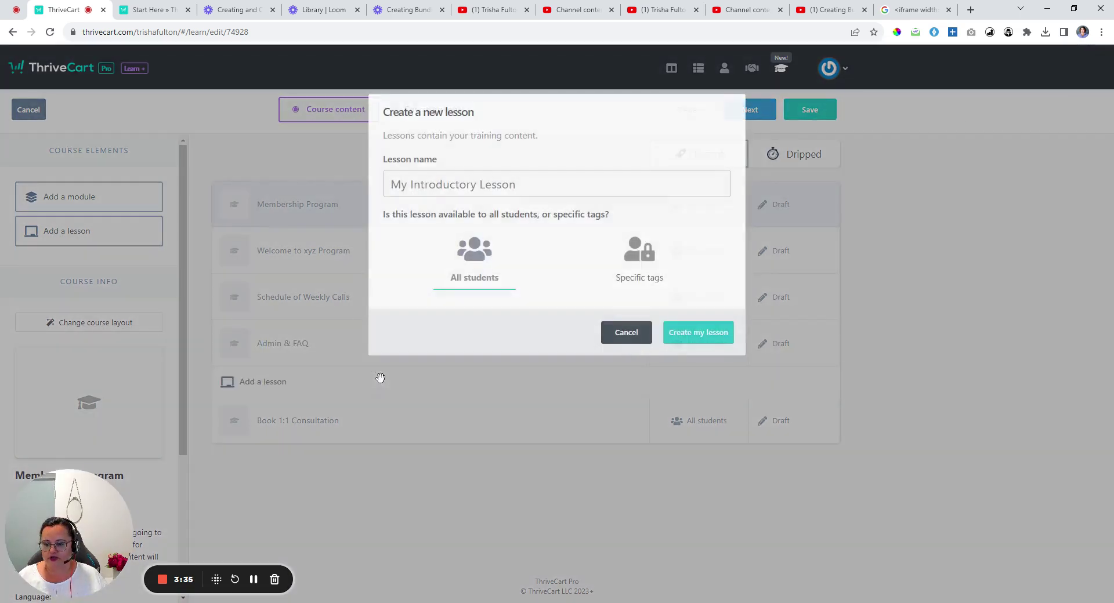
type("Resources")
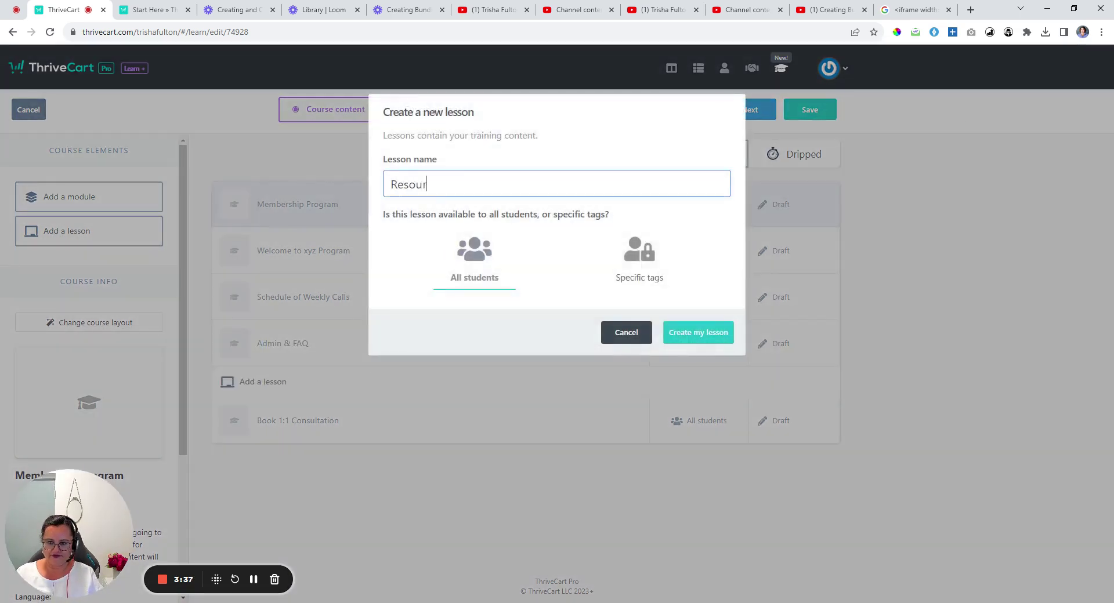
left_click(715, 332)
left_click_drag(55, 242, 410, 354)
type("Facebook Group")
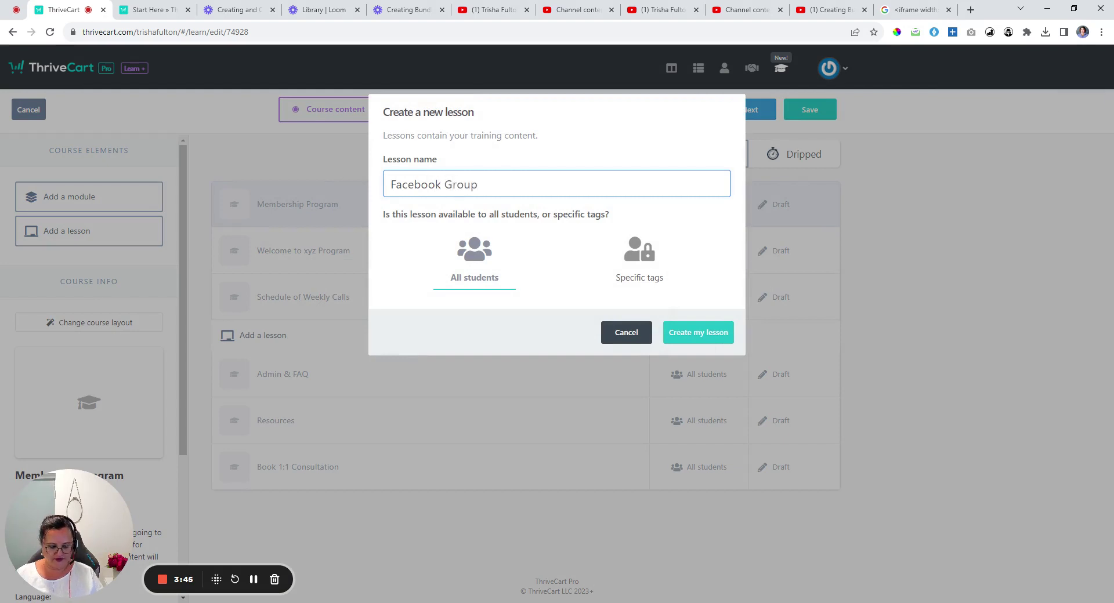
type("Join the ")
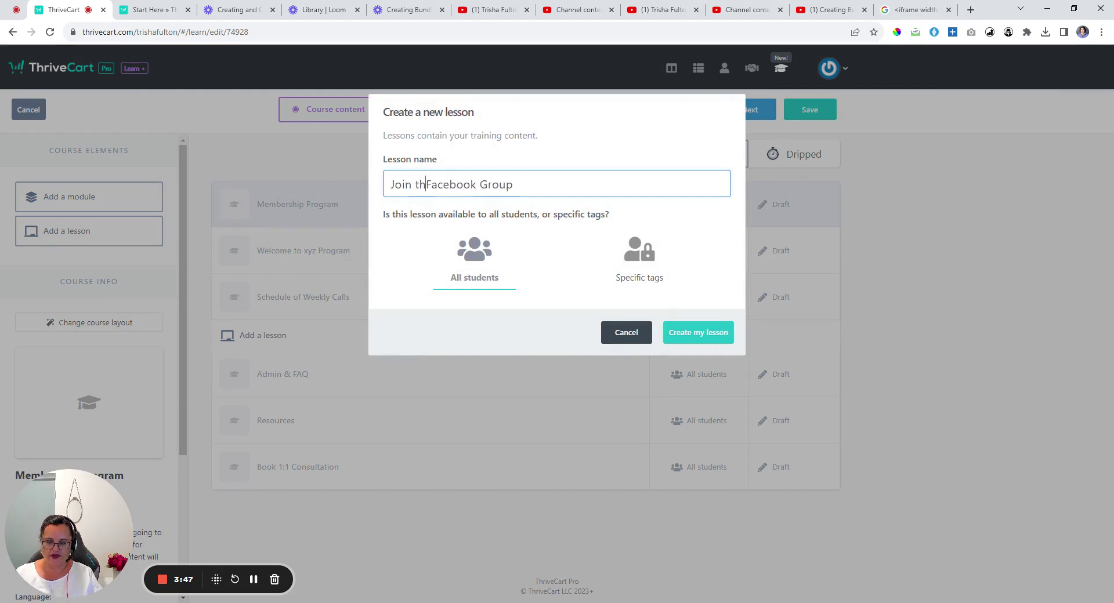
type("xyz")
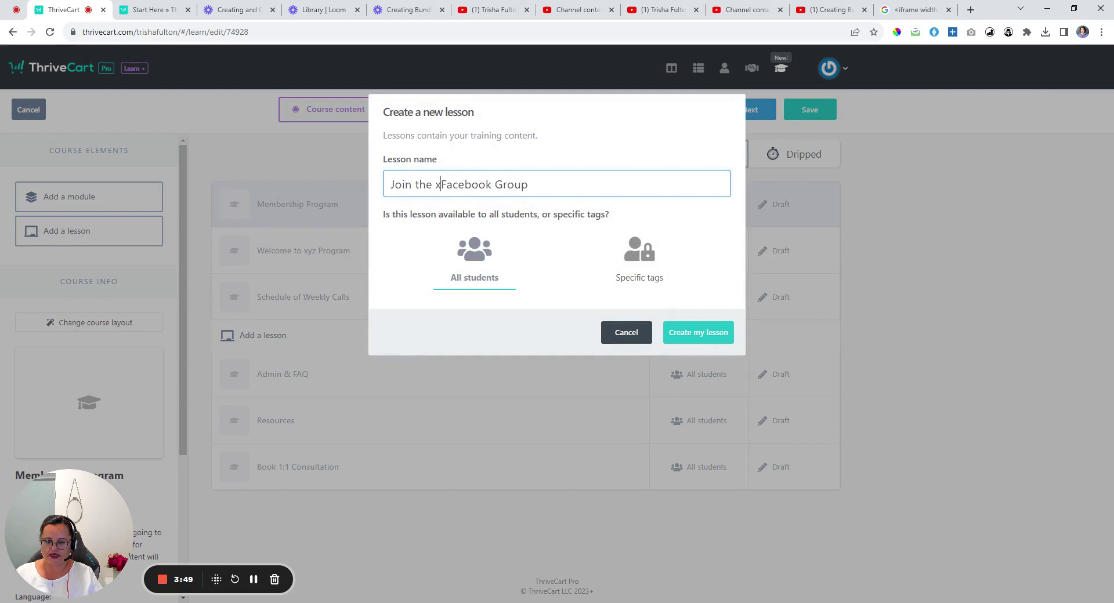
left_click(691, 333)
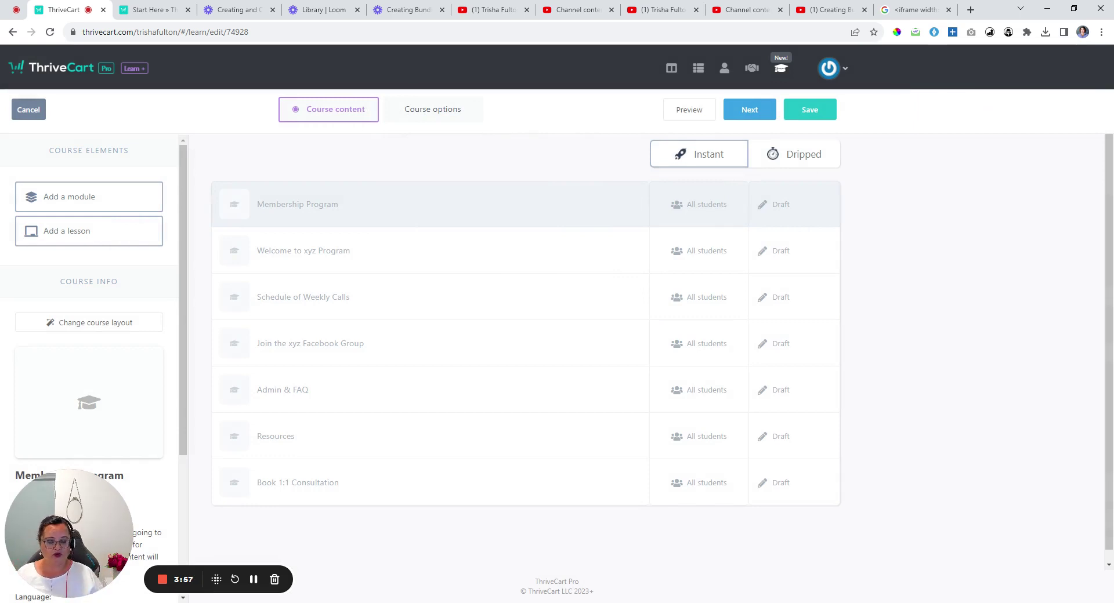
Step: Switch the Membership Program module from Draft to Published and confirm publishing its six lessons
left_click(780, 205)
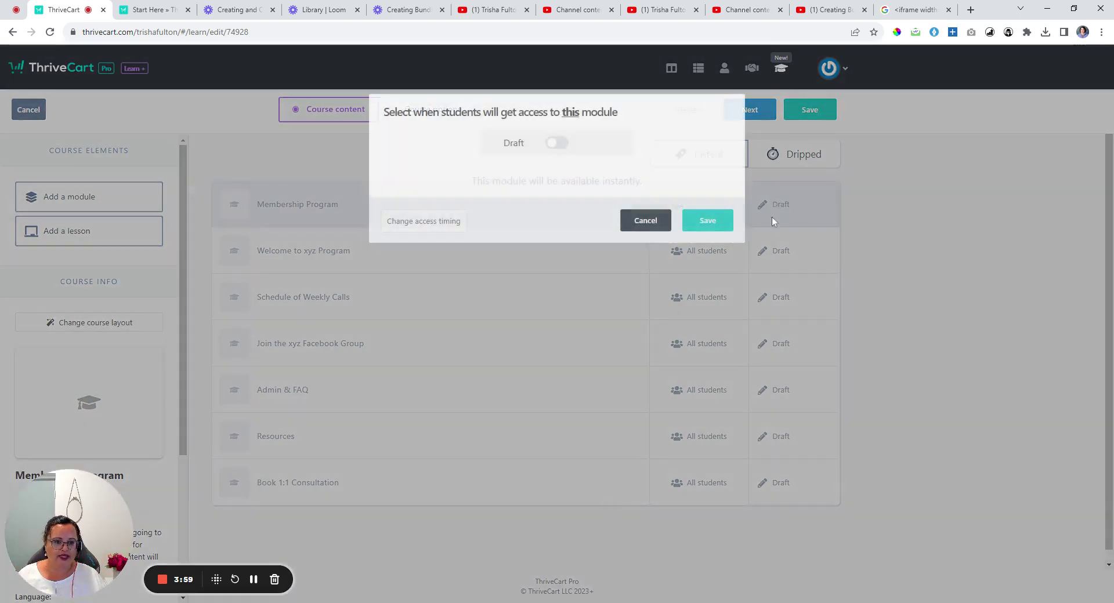
left_click(560, 143)
left_click(709, 223)
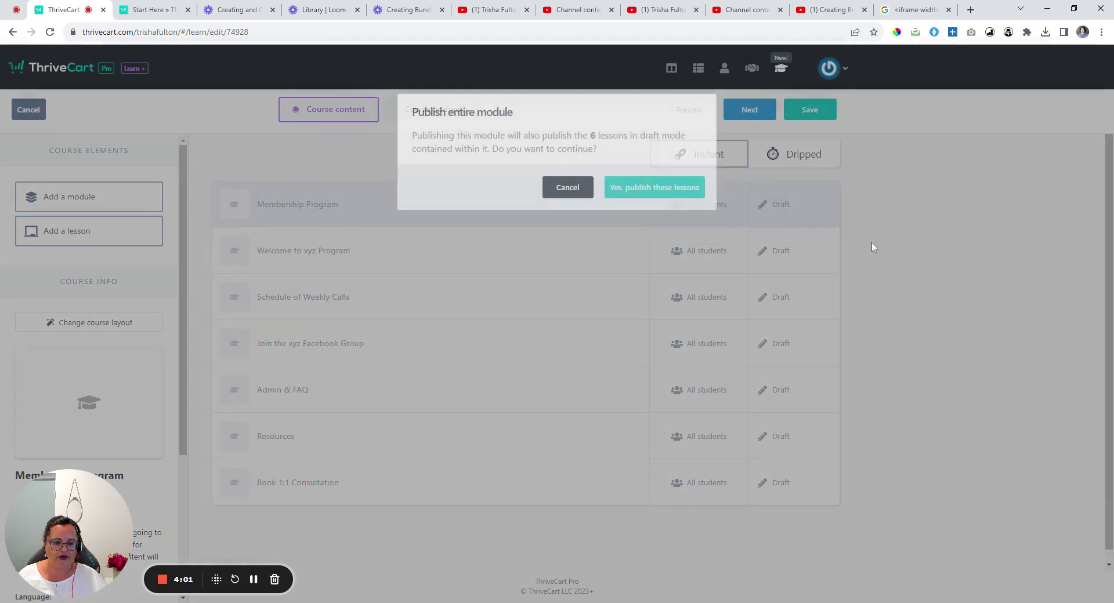
left_click(669, 200)
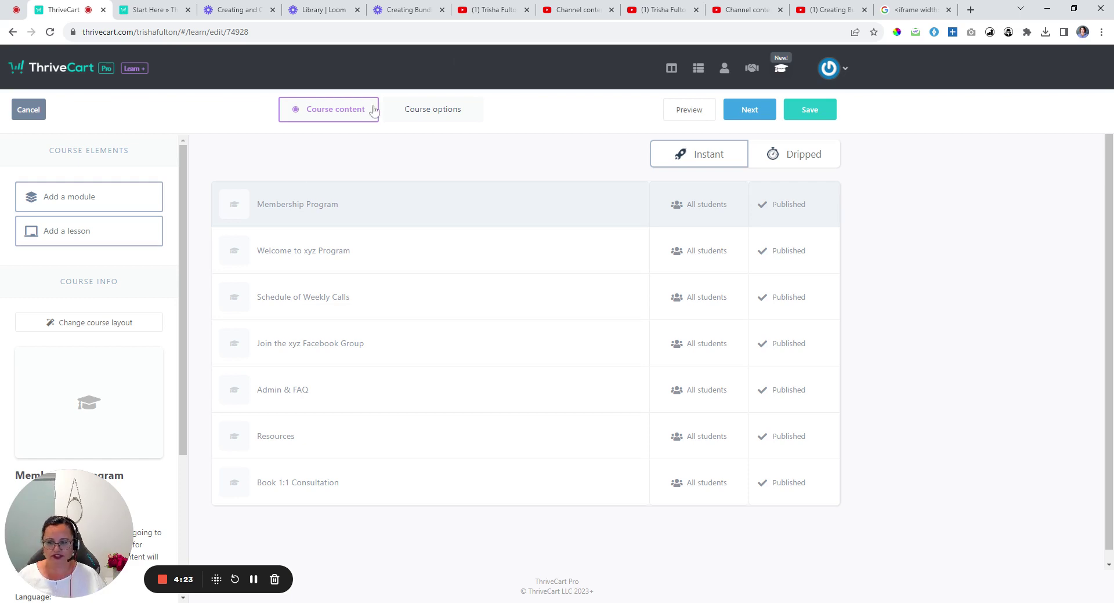
Step: Add a new module named 'October 2023' at the end of the course
left_click_drag(97, 201, 385, 561)
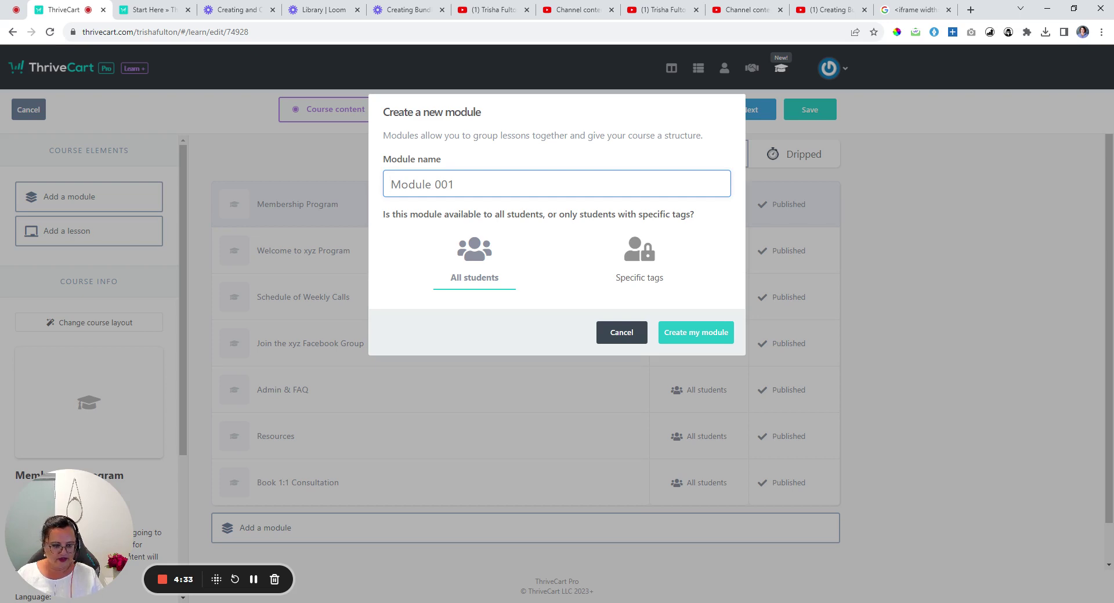
type("October ")
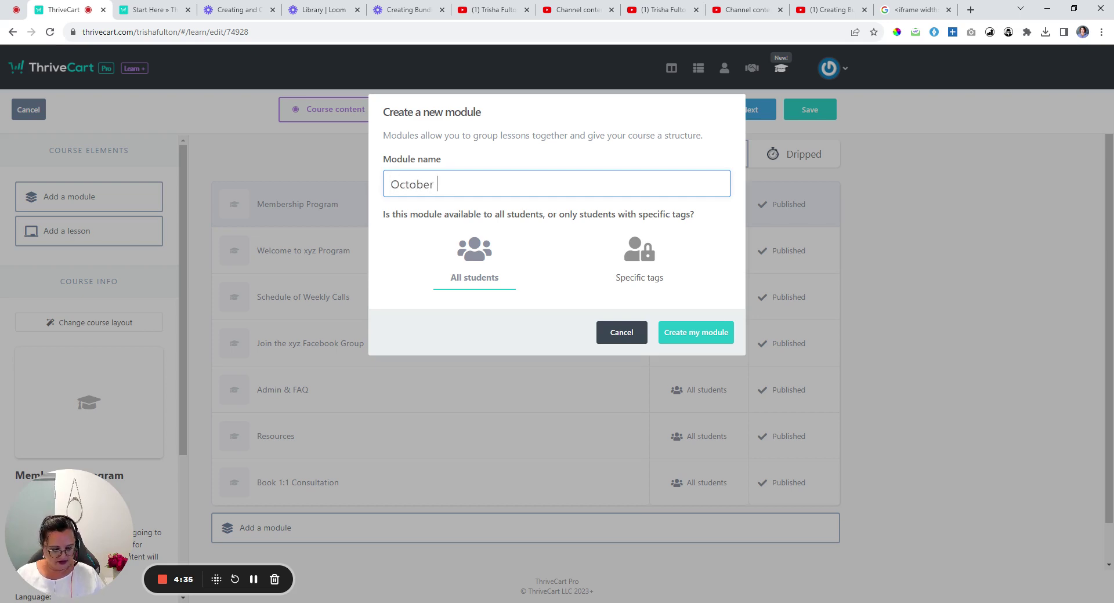
type("2023")
left_click(690, 329)
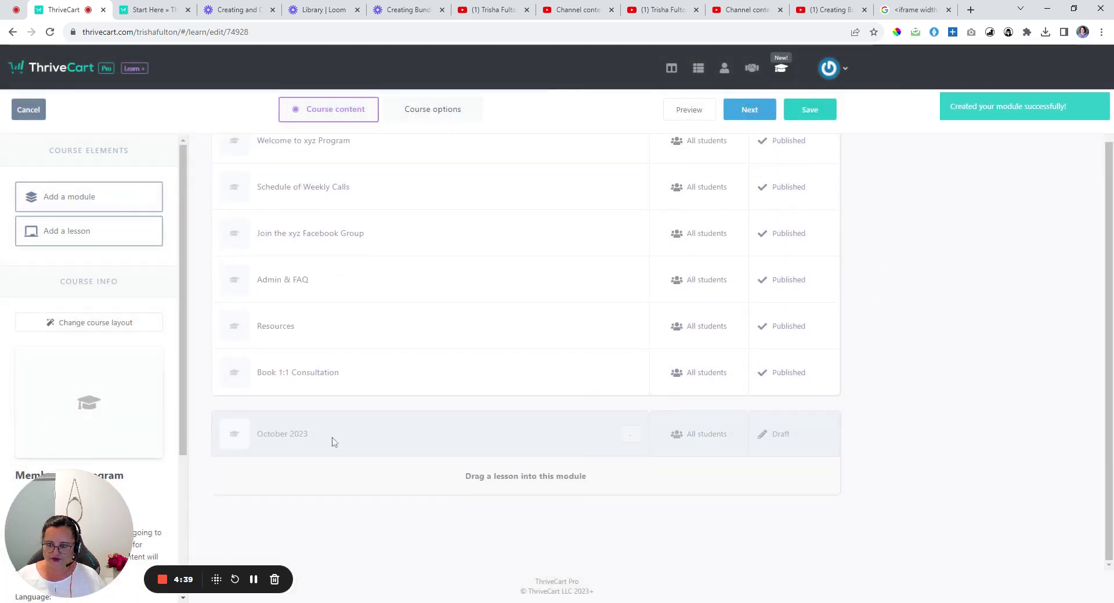
Step: Rename the new module to 'Starting Your xyz foundation unit'
left_click(287, 435)
left_click_drag(309, 435, 255, 437)
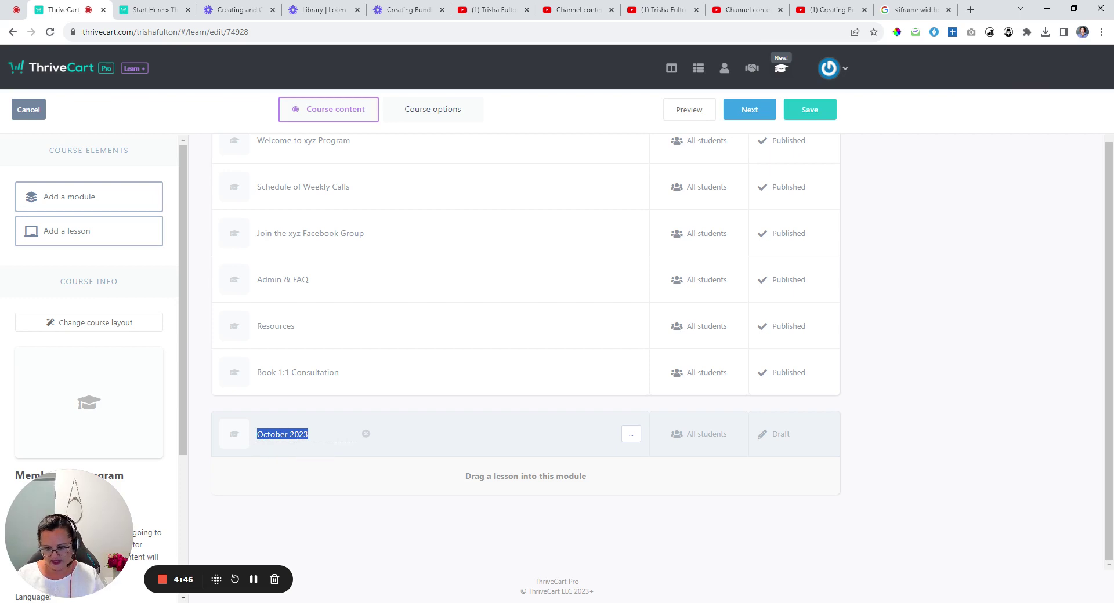
type("Starting")
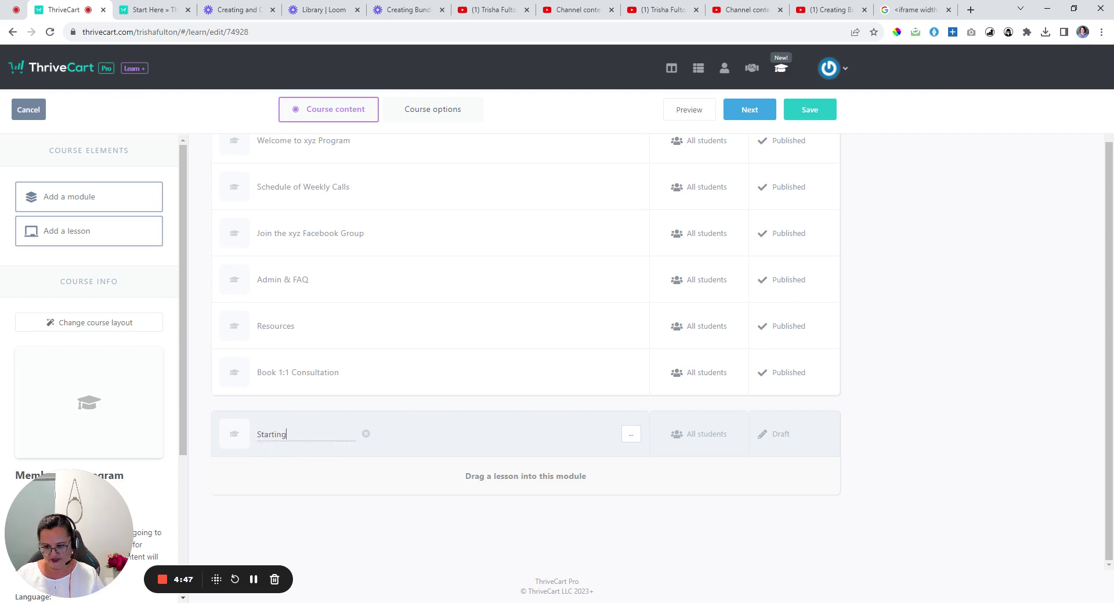
type(" Your xyz ")
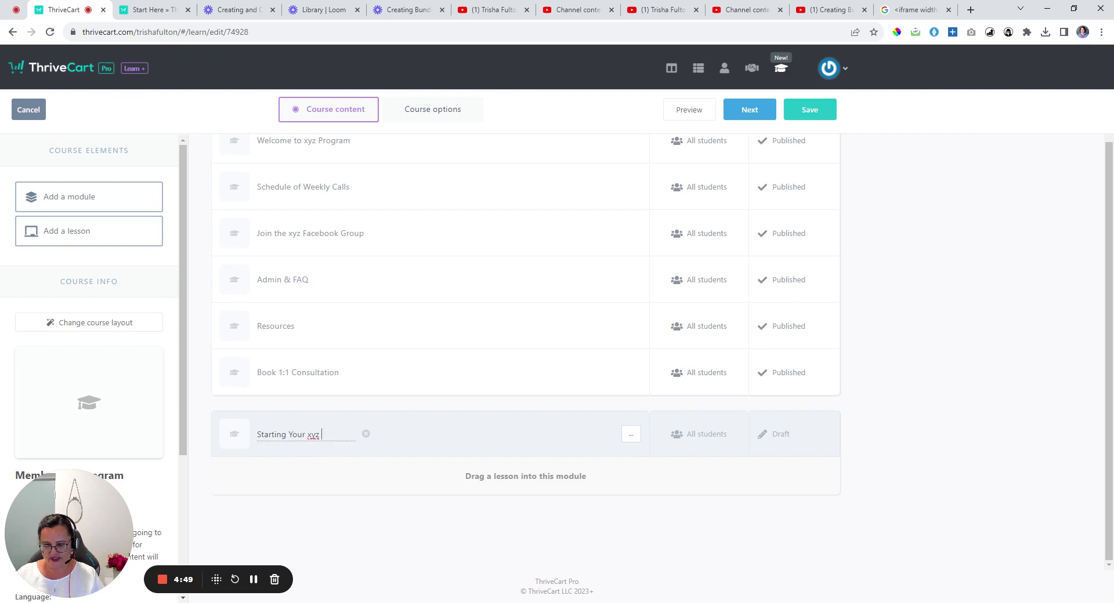
type("foundation unit")
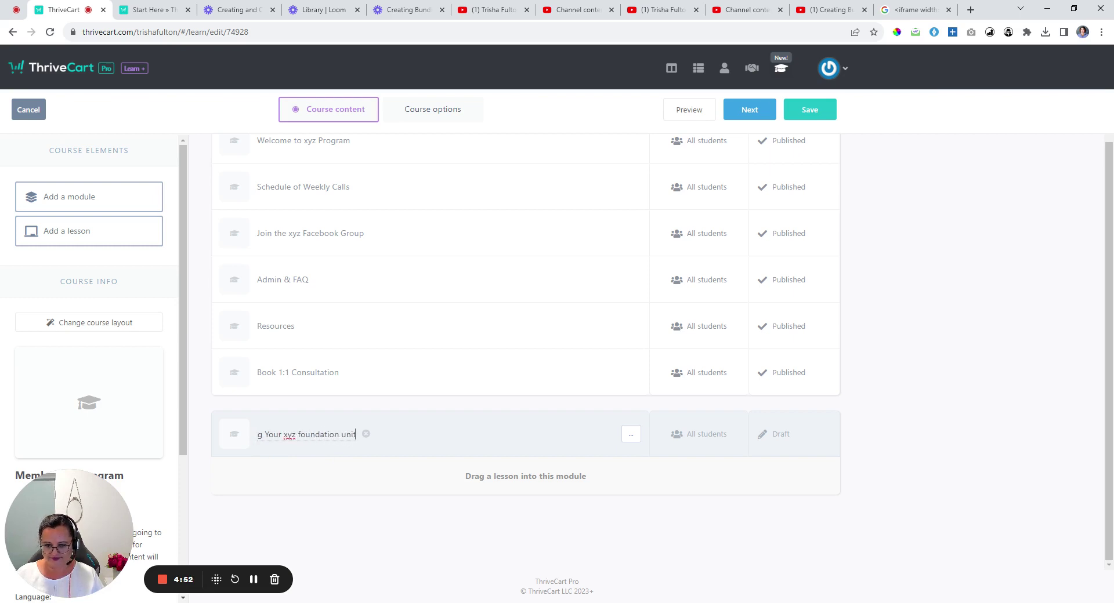
key("Return")
left_click_drag(87, 231, 353, 473)
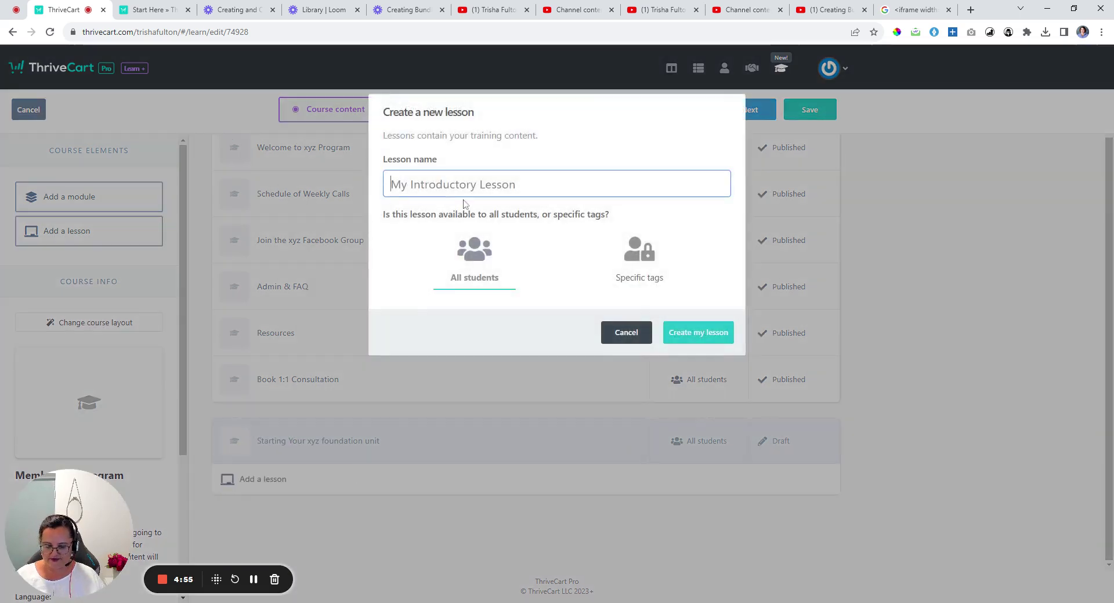
Step: Create a lesson named 'Lesson x' in the Starting Your xyz foundation unit module
type("Lesson x")
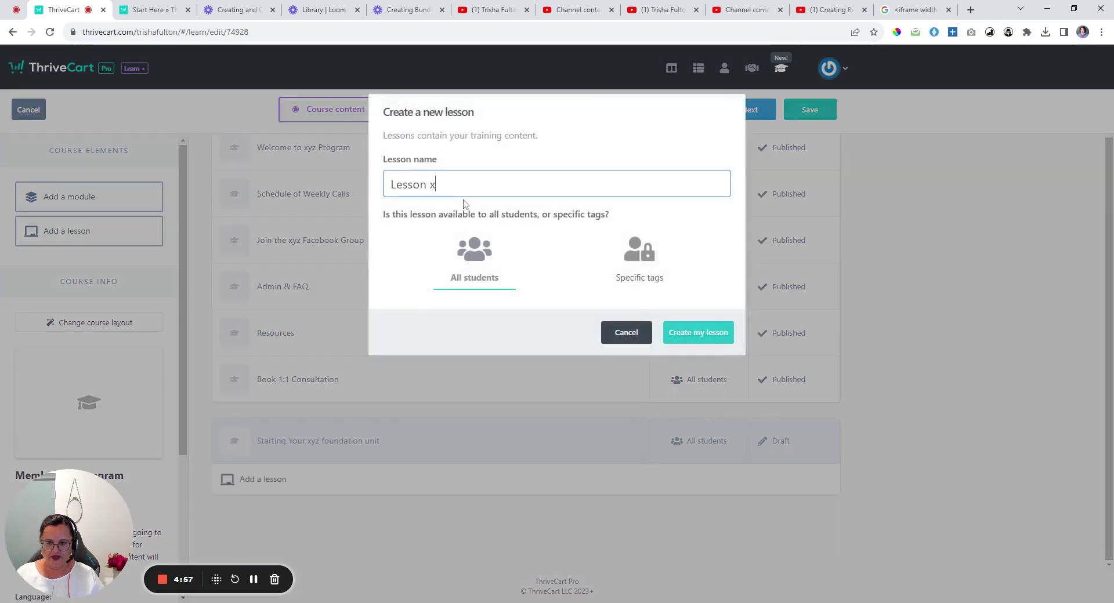
left_click(698, 333)
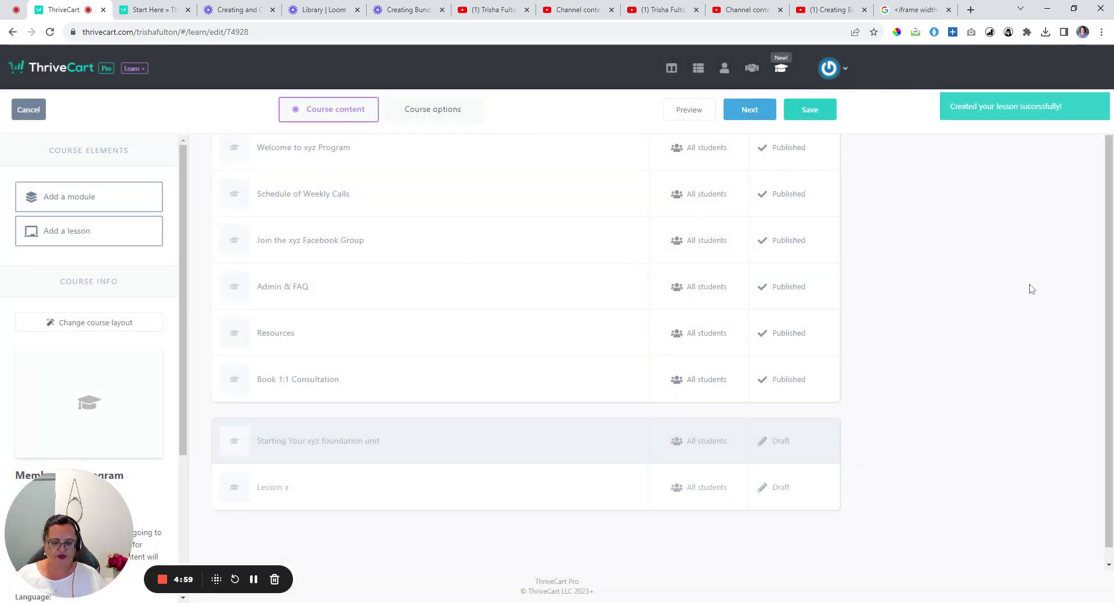